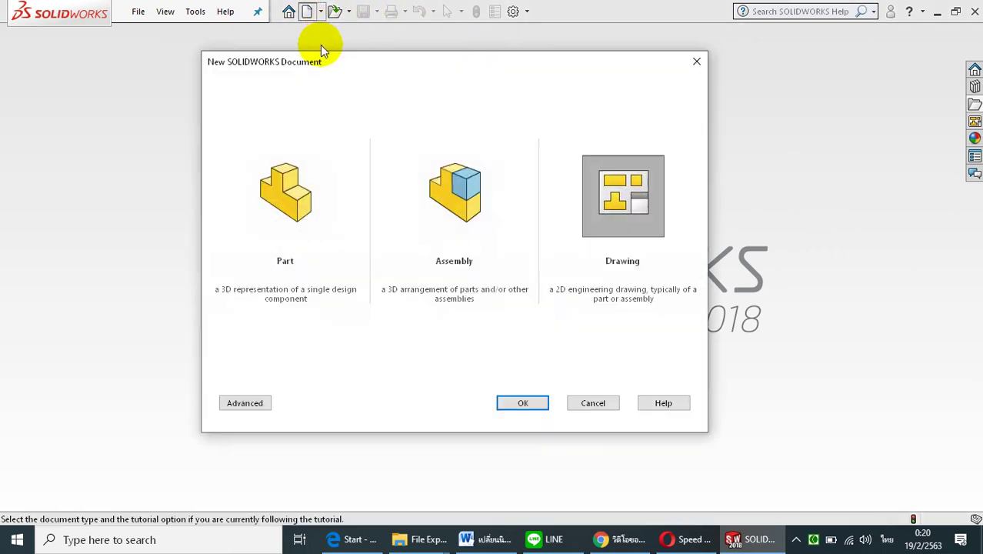
# - Create a new drawing document on an A3 (ISO) sheet
pyautogui.click(631, 228)
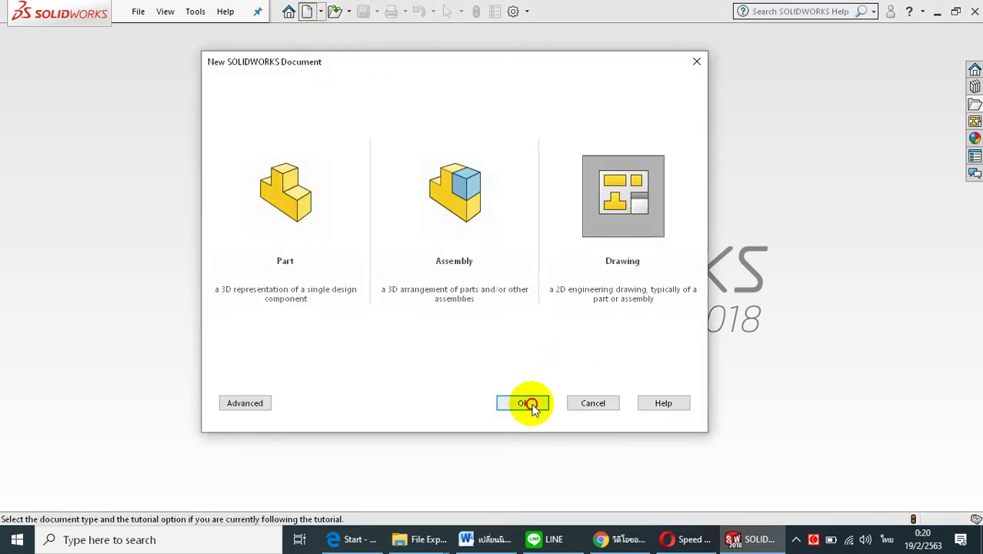
pyautogui.click(525, 402)
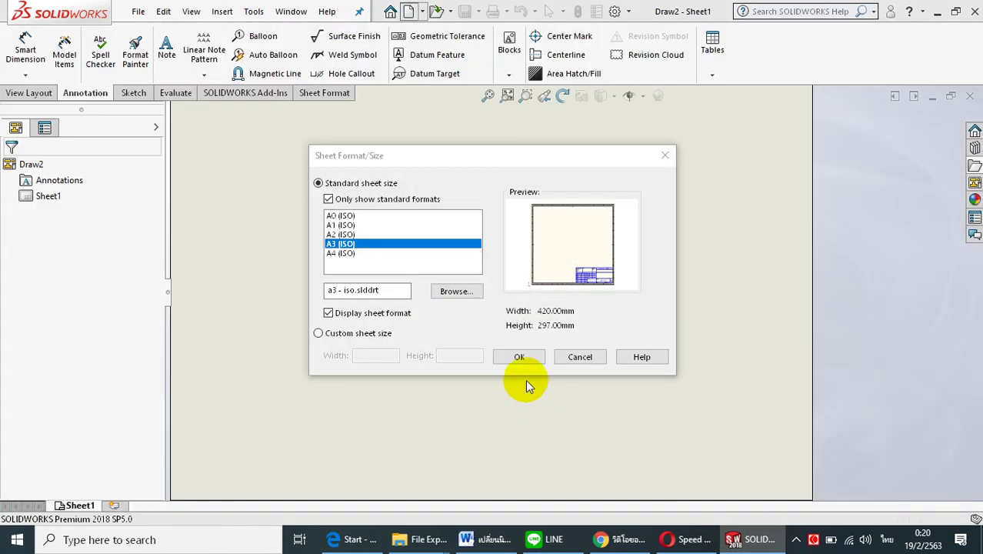
pyautogui.click(520, 357)
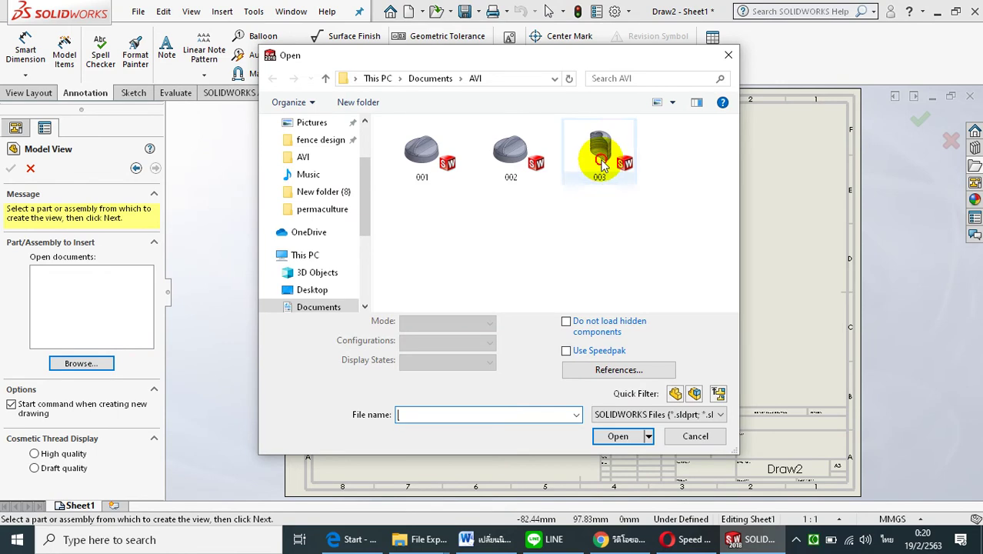
# - Open part 003 and place its front, projected bottom and isometric views on the sheet
pyautogui.doubleClick(603, 166)
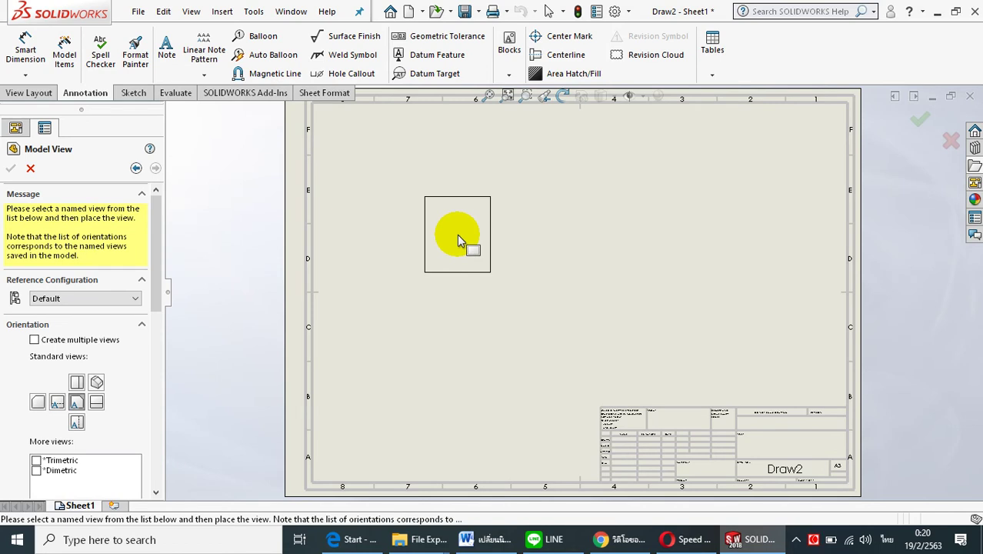
pyautogui.click(457, 235)
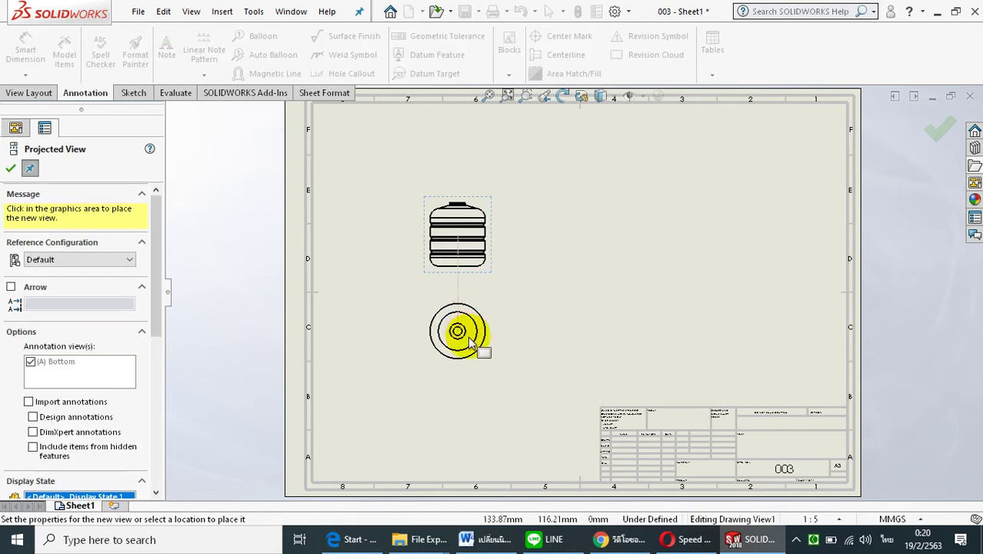
pyautogui.click(472, 333)
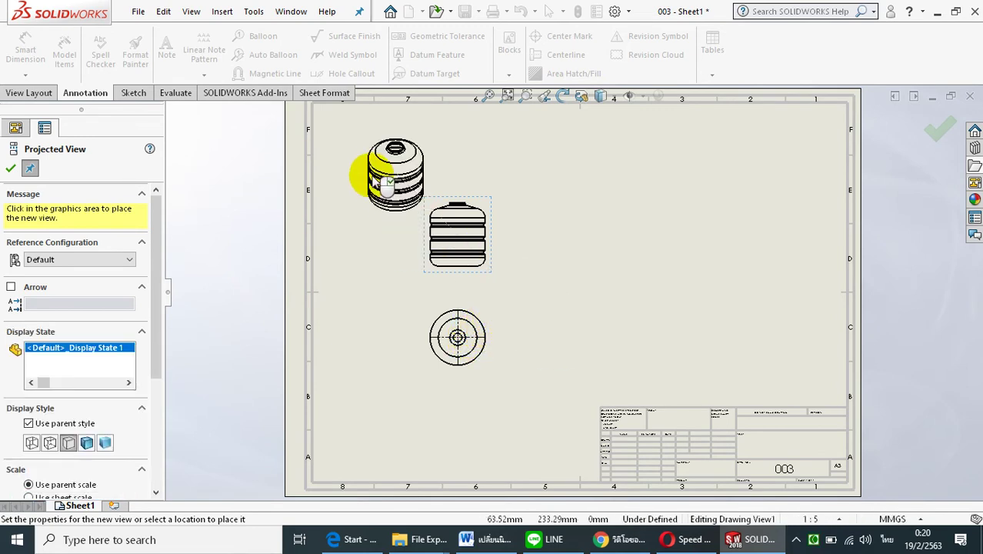
pyautogui.click(12, 169)
pyautogui.moveTo(454, 250); pyautogui.dragTo(484, 275)
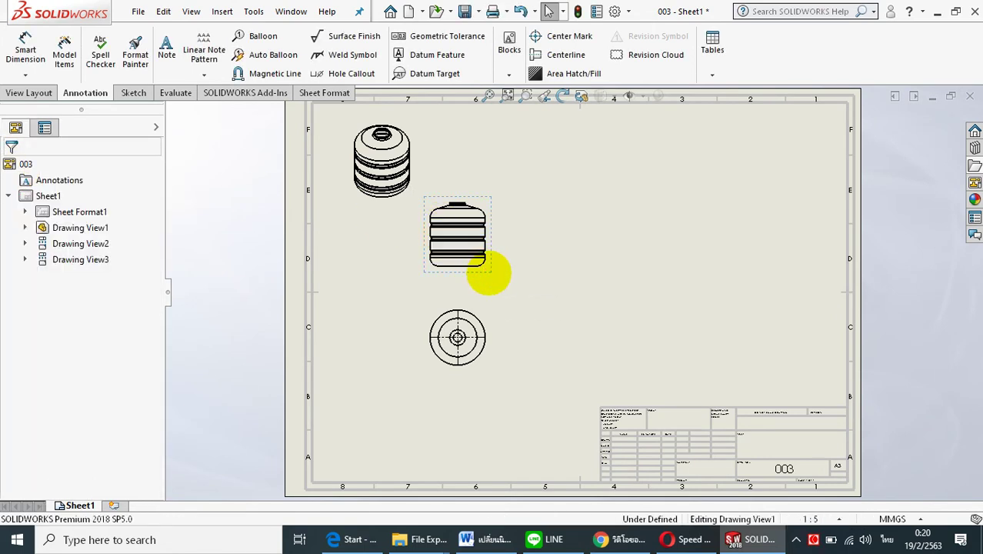
# - Set the front view to a custom 1:2 scale
pyautogui.doubleClick(489, 273)
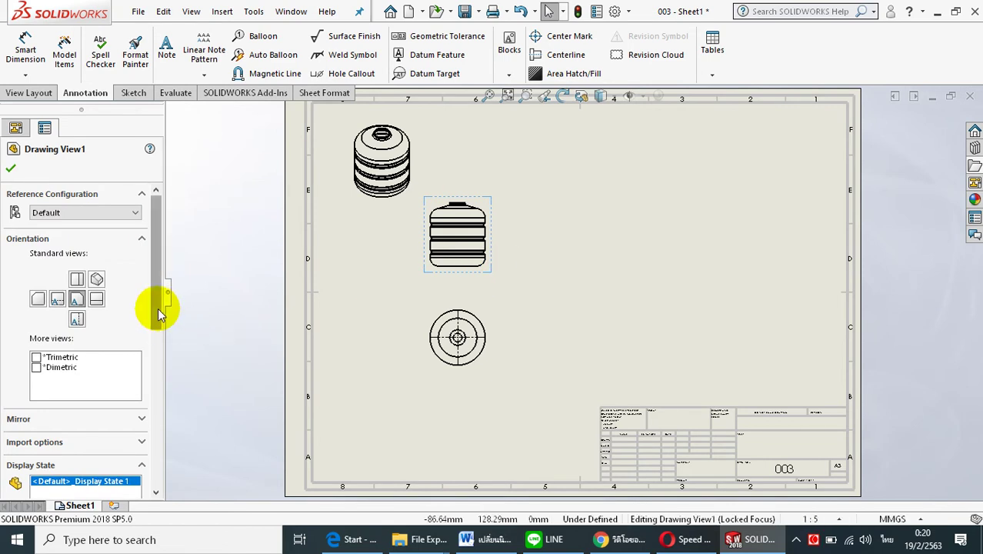
pyautogui.moveTo(159, 314); pyautogui.dragTo(175, 423)
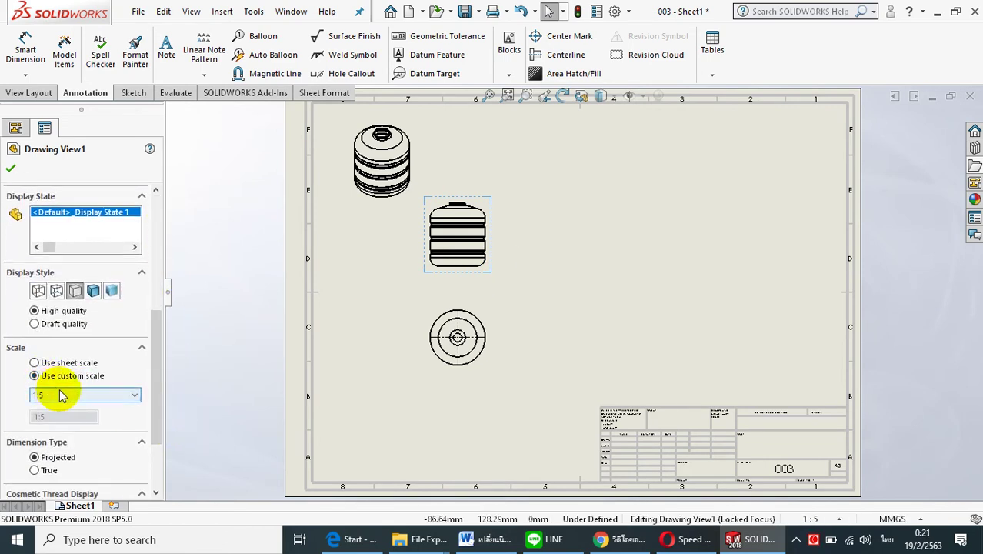
pyautogui.click(62, 395)
pyautogui.click(56, 422)
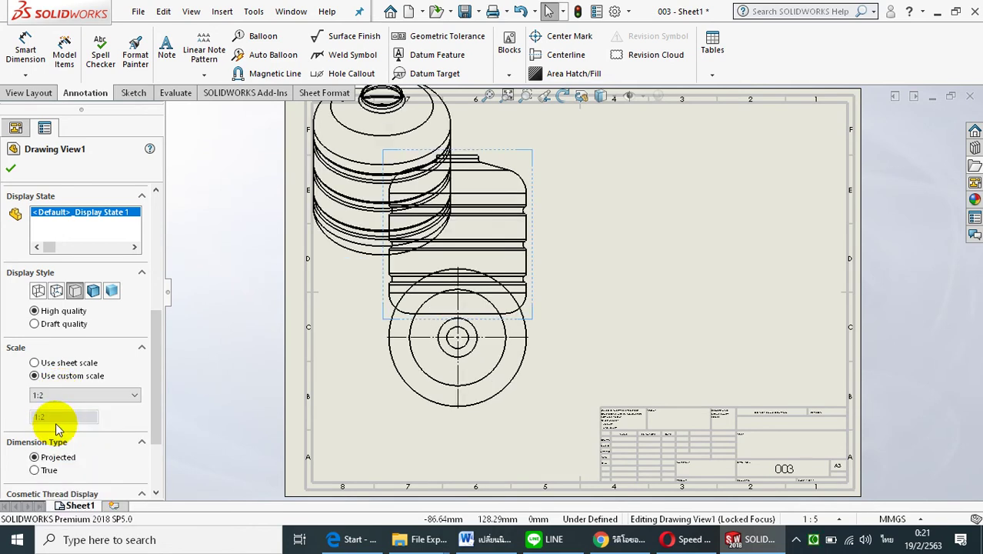
pyautogui.click(12, 172)
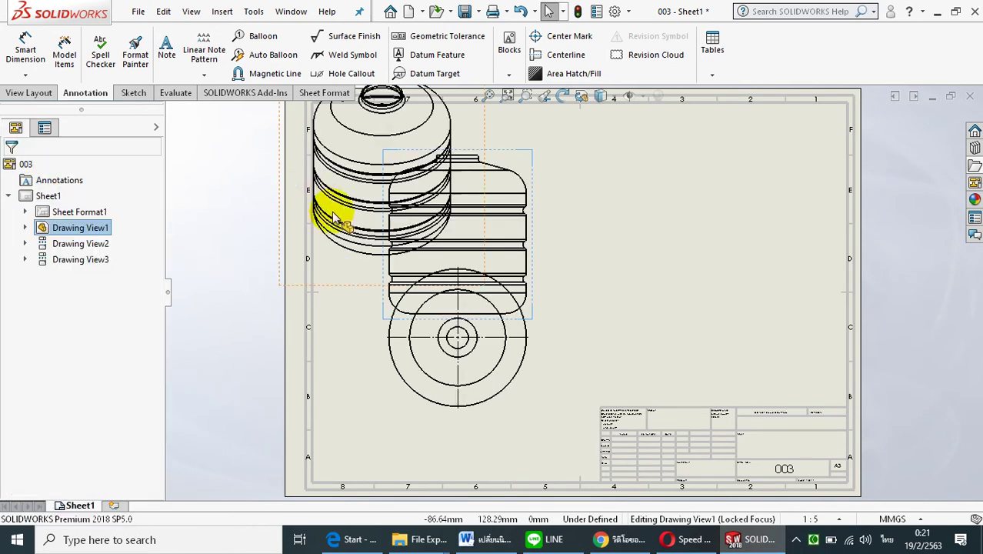
# - Move the isometric view to the right side of the sheet
pyautogui.moveTo(345, 290); pyautogui.dragTo(661, 379)
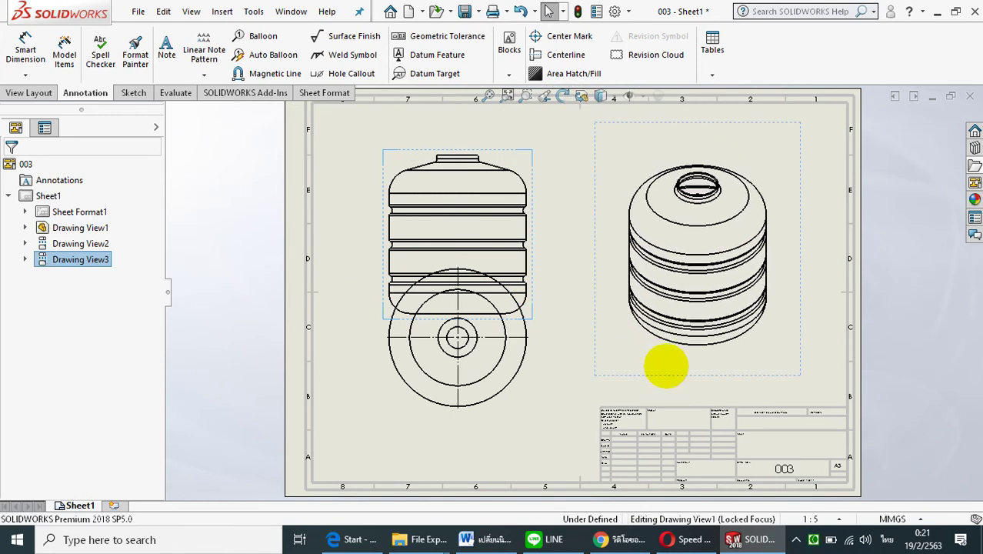
pyautogui.click(659, 366)
pyautogui.click(653, 376)
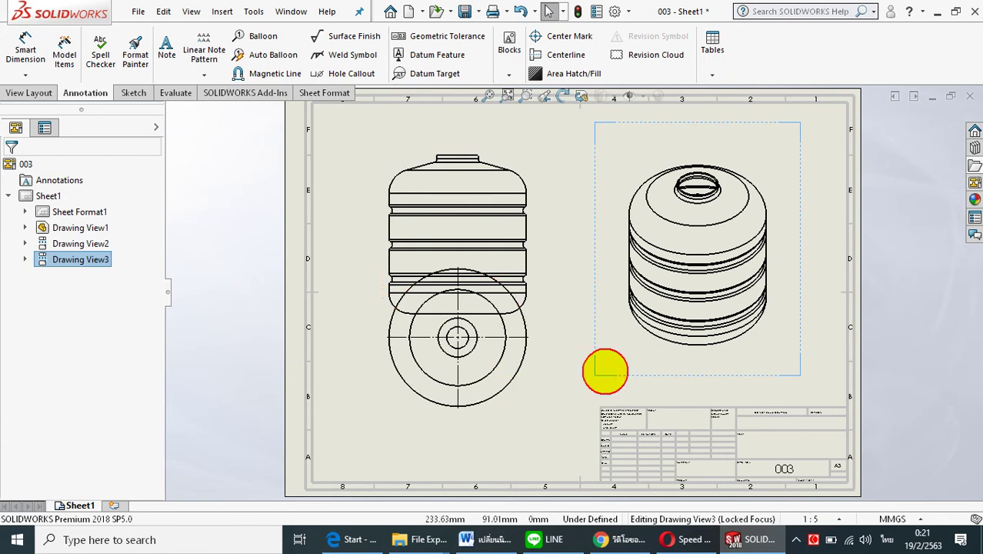
pyautogui.click(572, 377)
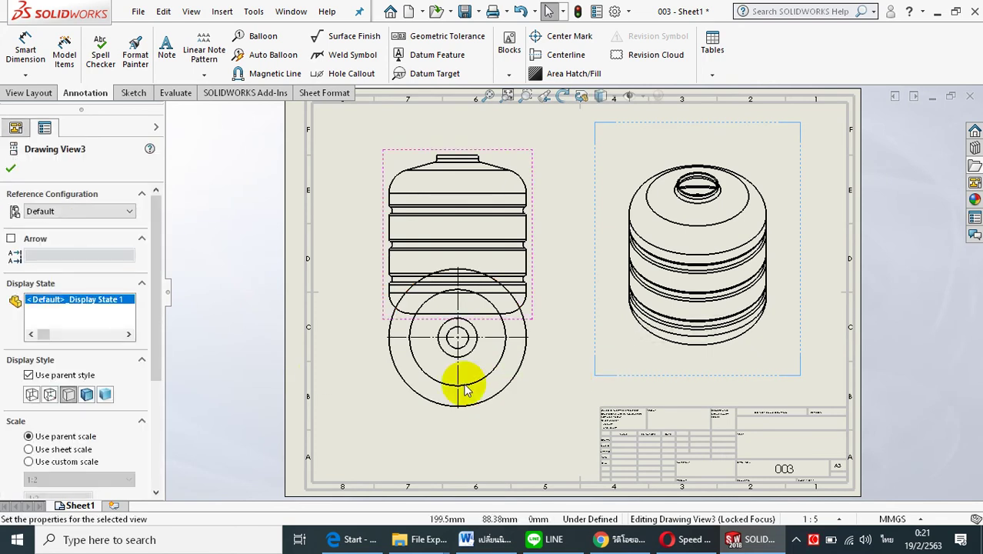
# - Shade the isometric view with edges, delete the front view, and lower the bottom view
pyautogui.click(85, 396)
pyautogui.click(10, 169)
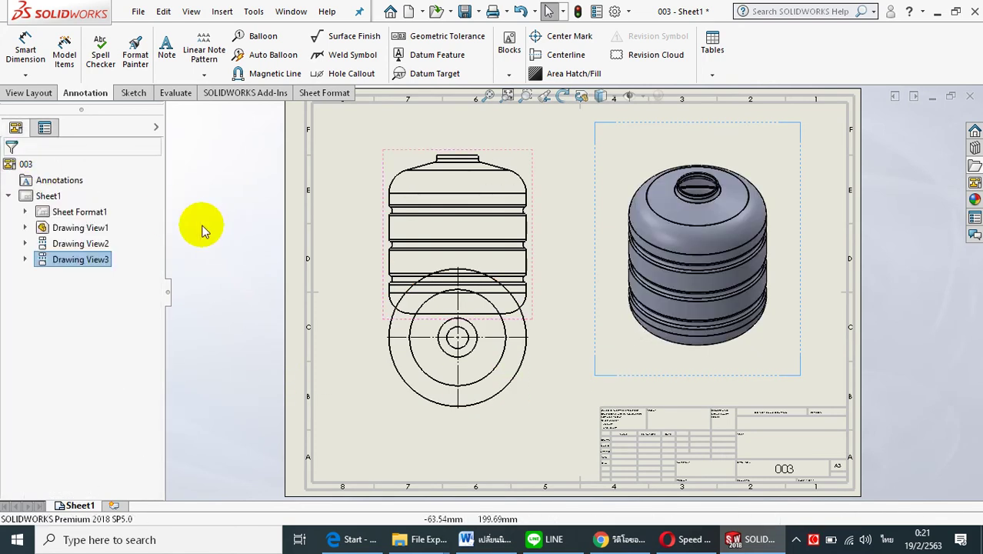
pyautogui.click(527, 164)
pyautogui.rightClick(531, 163)
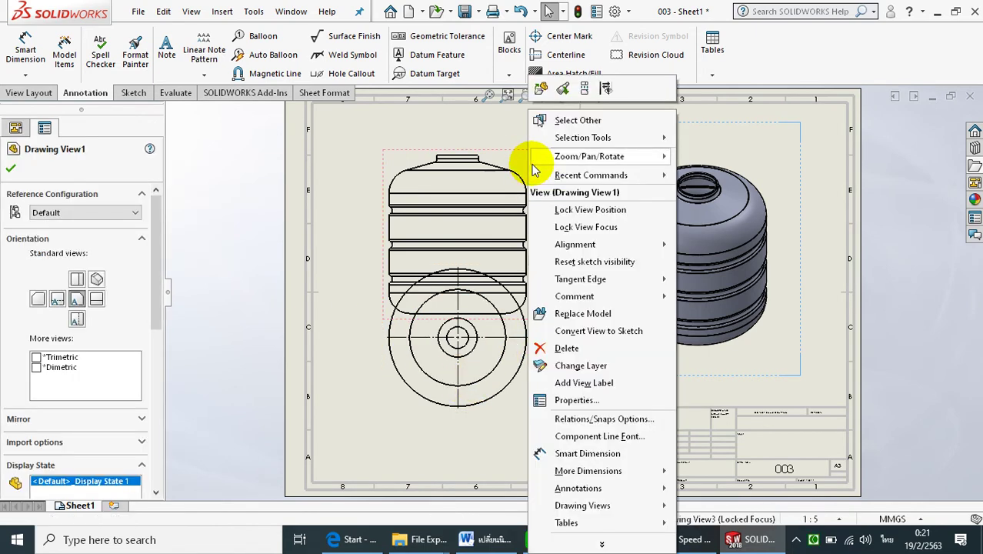
pyautogui.click(566, 348)
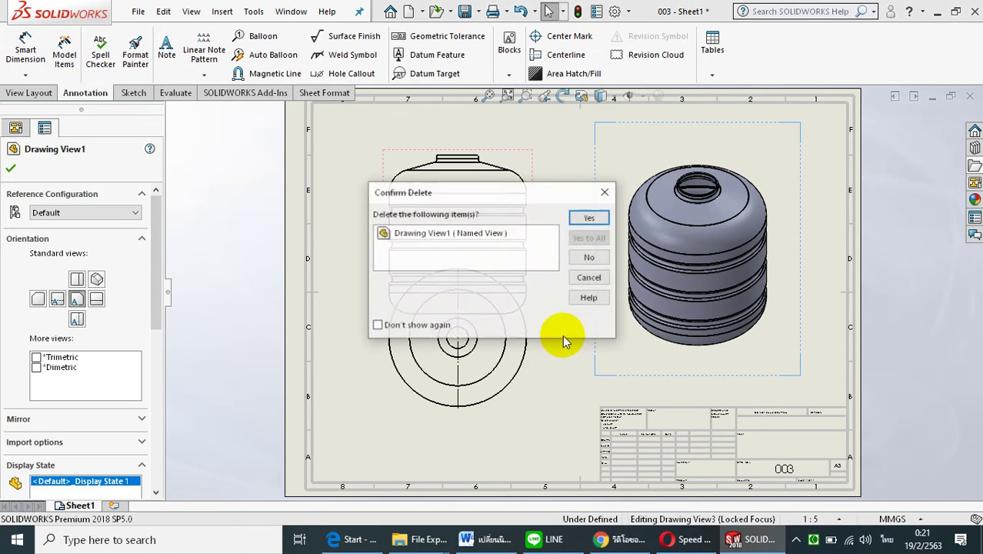
pyautogui.click(587, 219)
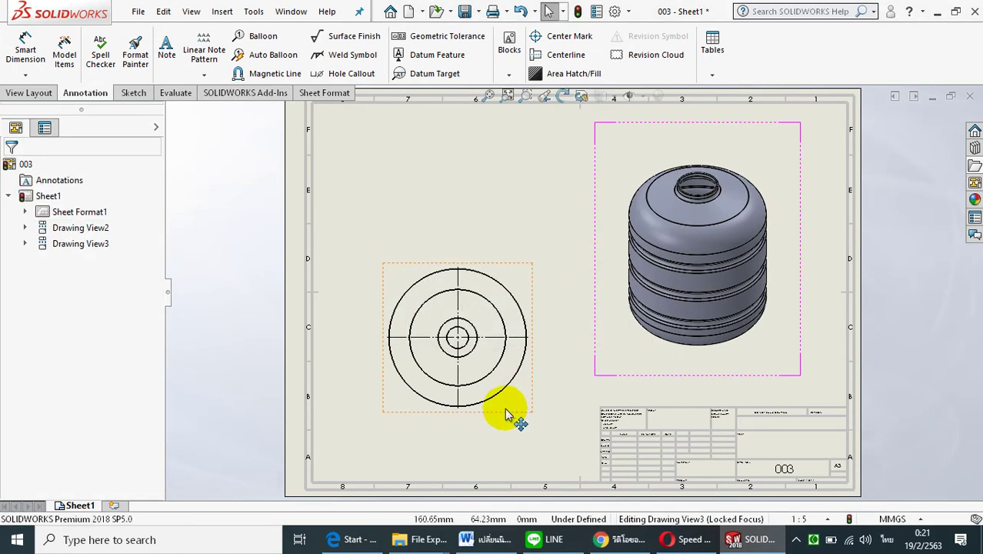
pyautogui.moveTo(504, 416); pyautogui.dragTo(493, 479)
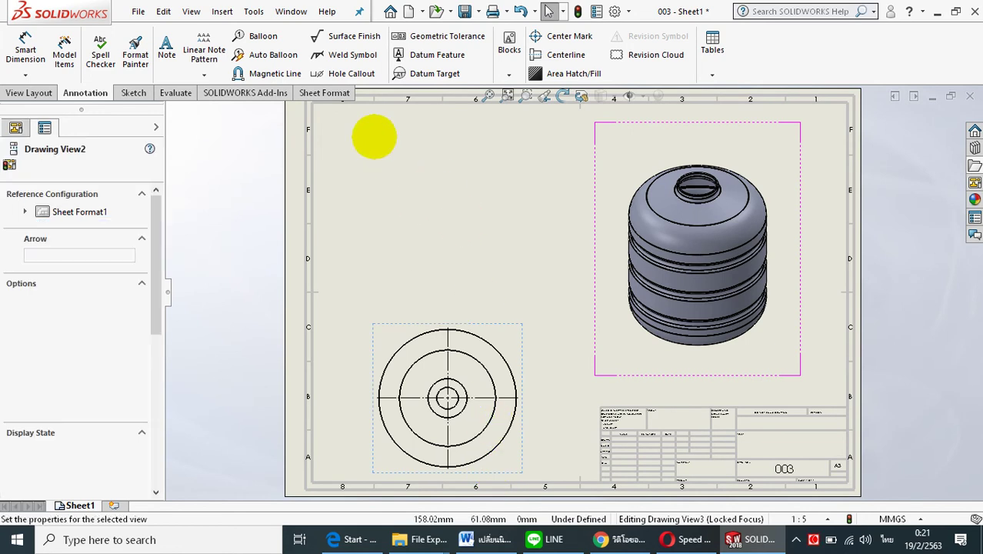
# - Try a horizontal section view A-A through the bottom view, then cancel it
pyautogui.click(31, 95)
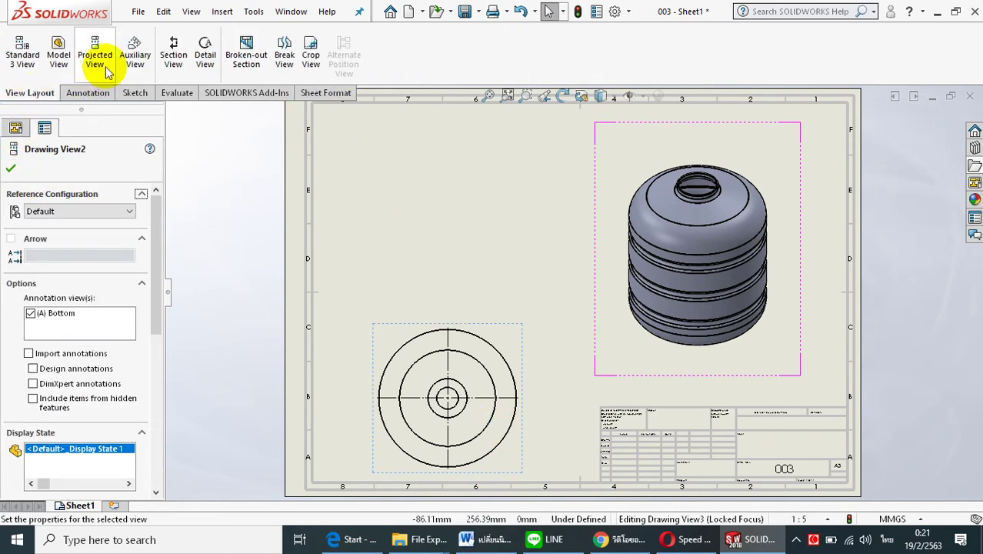
pyautogui.click(173, 54)
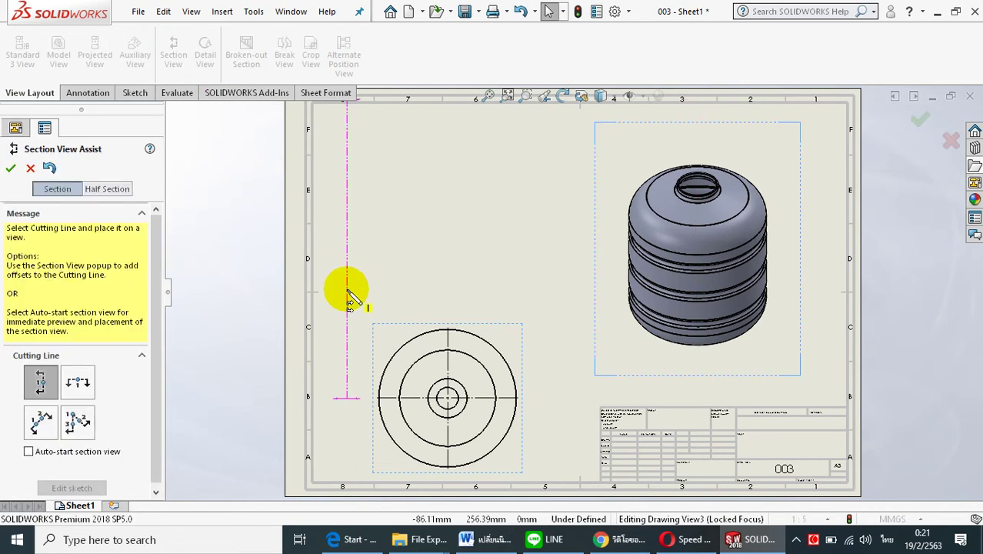
pyautogui.click(78, 381)
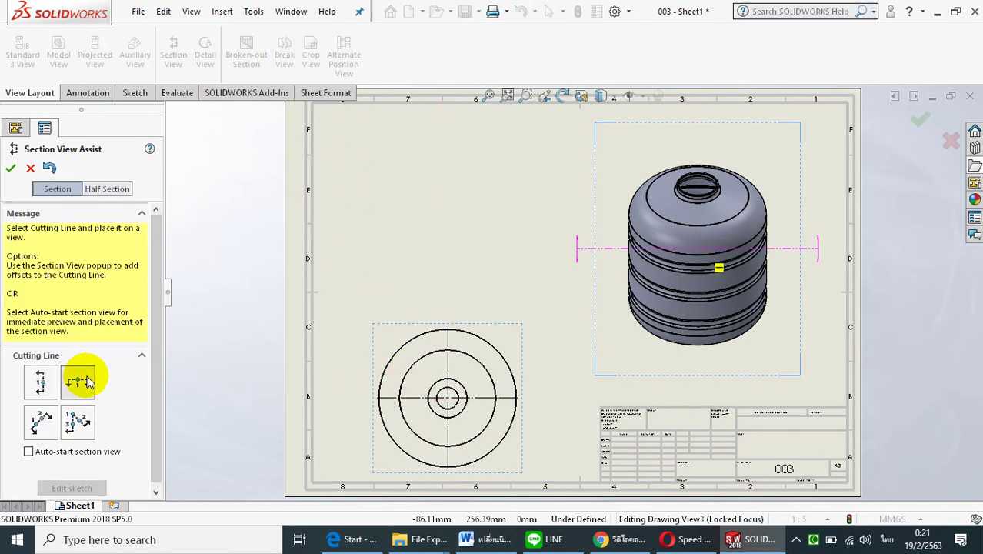
pyautogui.click(448, 399)
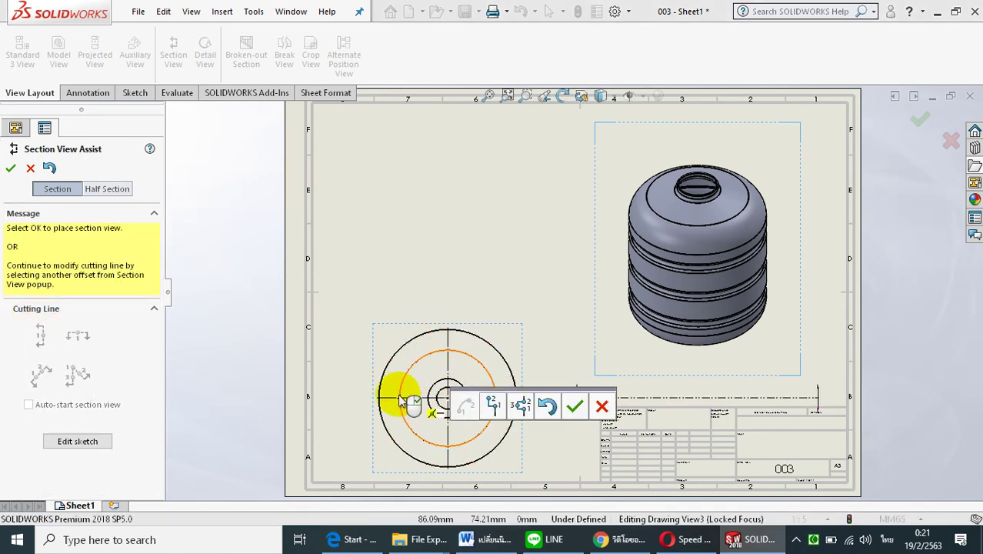
pyautogui.click(574, 407)
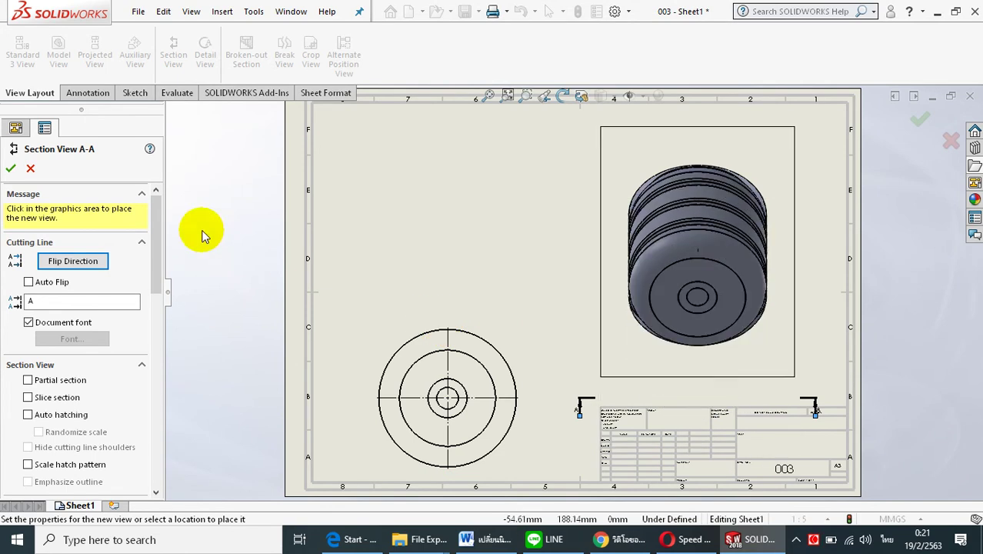
pyautogui.click(30, 168)
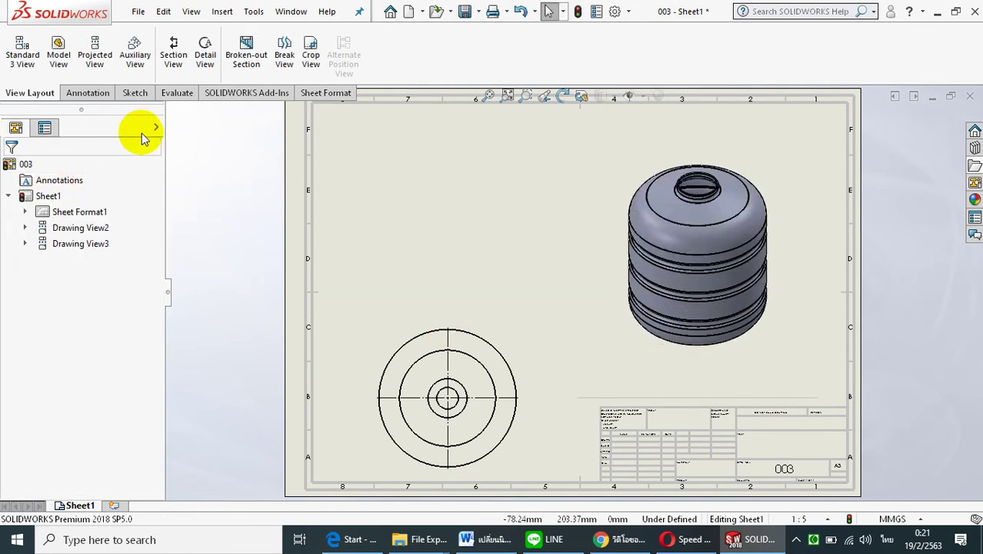
# - Cut section B-B horizontally through the circles' centre, flipped, and place it above the bottom view
pyautogui.click(172, 52)
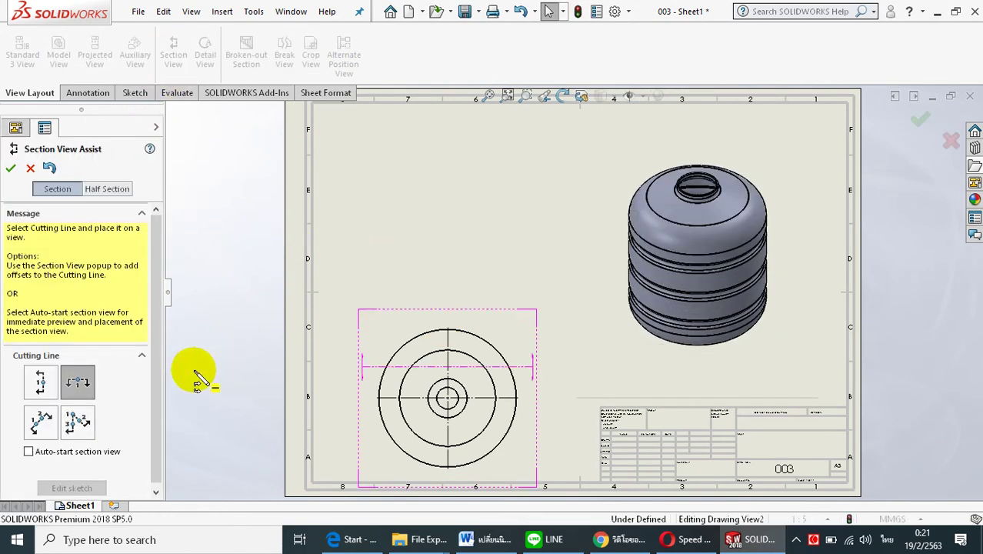
pyautogui.click(450, 399)
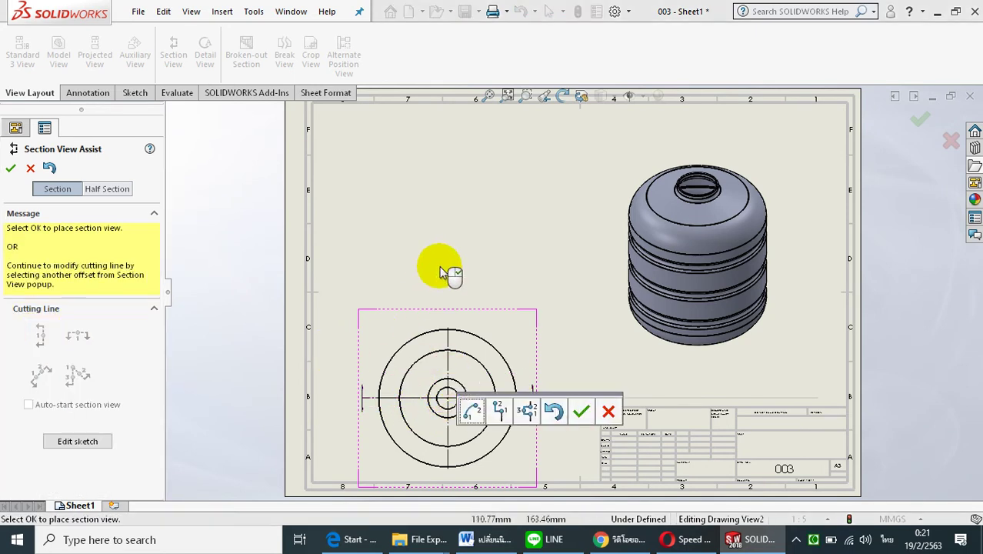
pyautogui.click(581, 411)
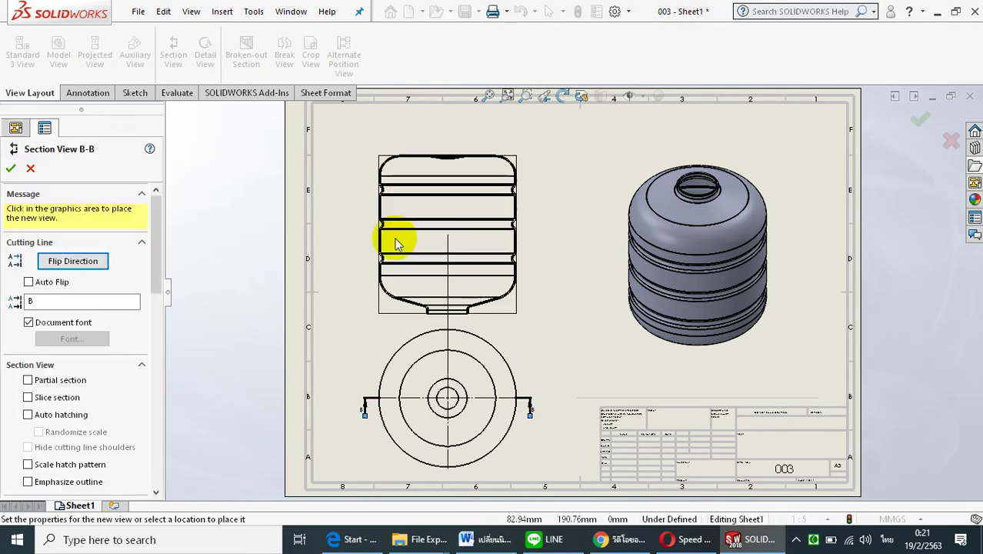
pyautogui.click(97, 264)
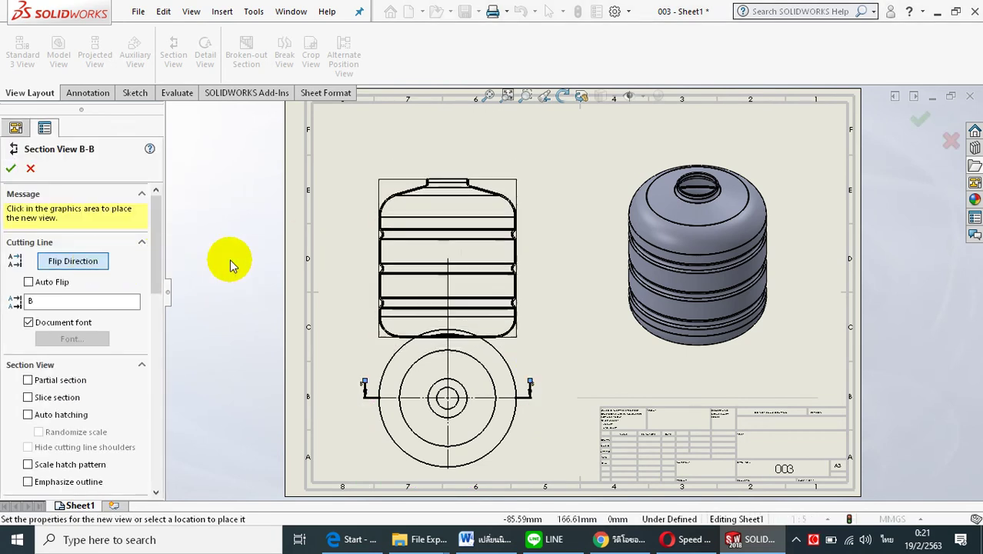
pyautogui.click(460, 224)
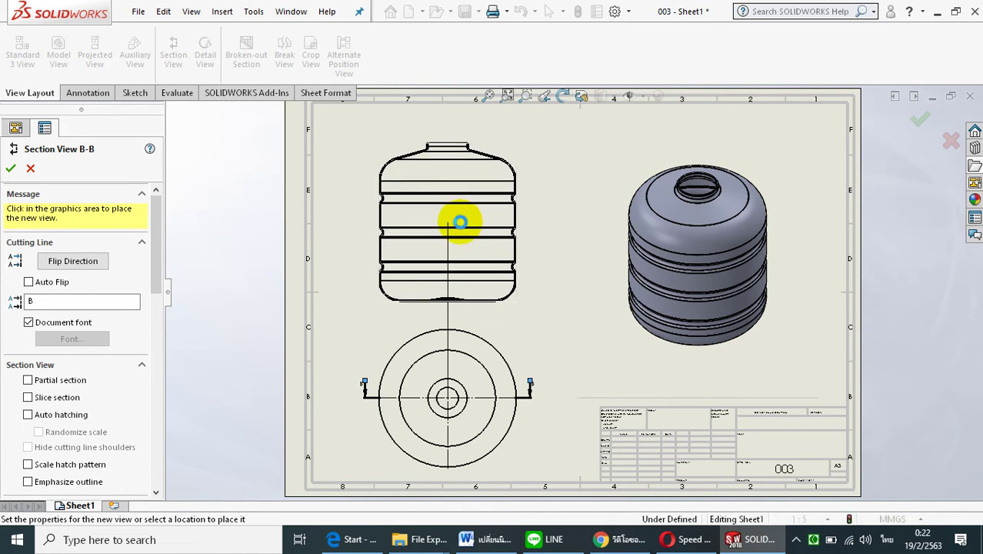
pyautogui.click(11, 169)
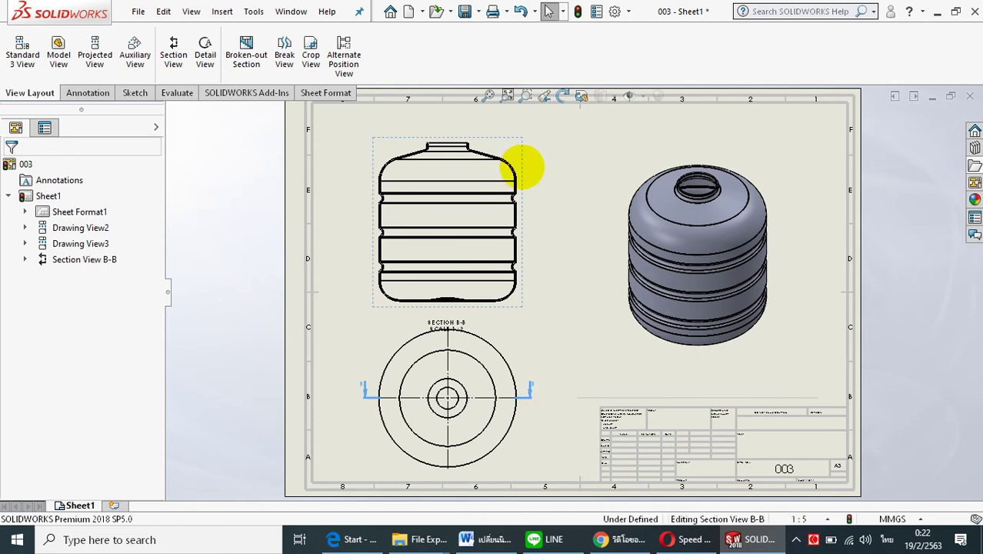
# - Make section B-B a slice section with its own shaded display style
pyautogui.click(522, 166)
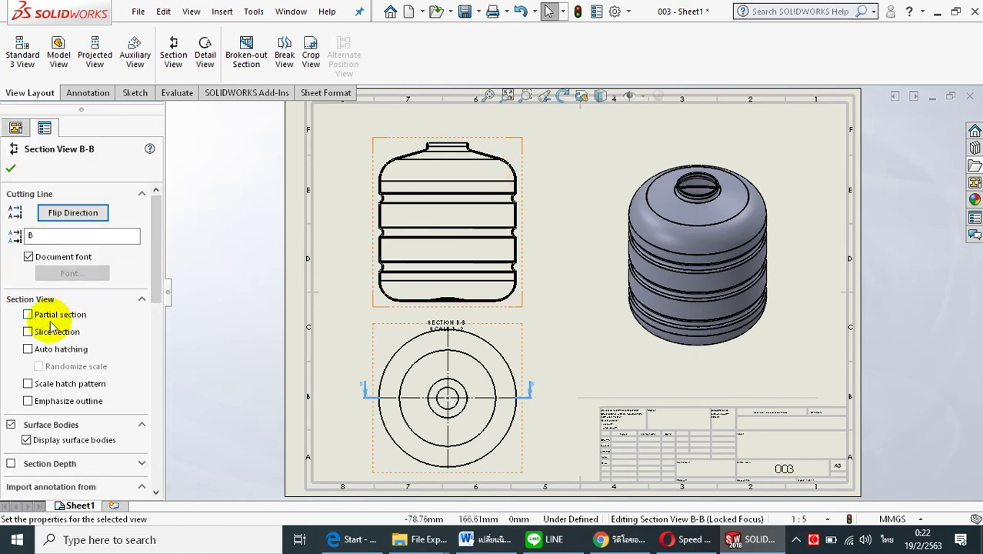
pyautogui.click(29, 332)
pyautogui.scroll(-5, 114, 390)
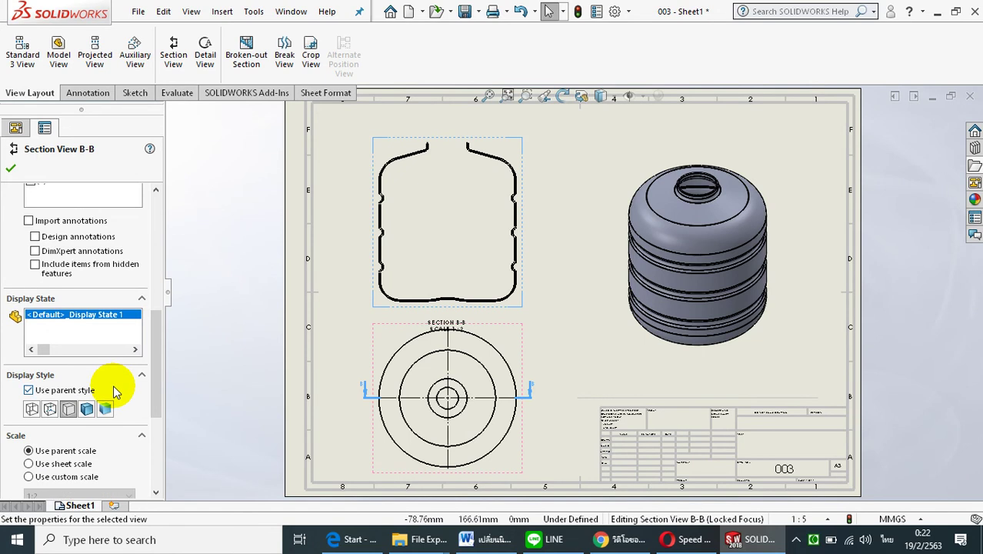
pyautogui.click(90, 407)
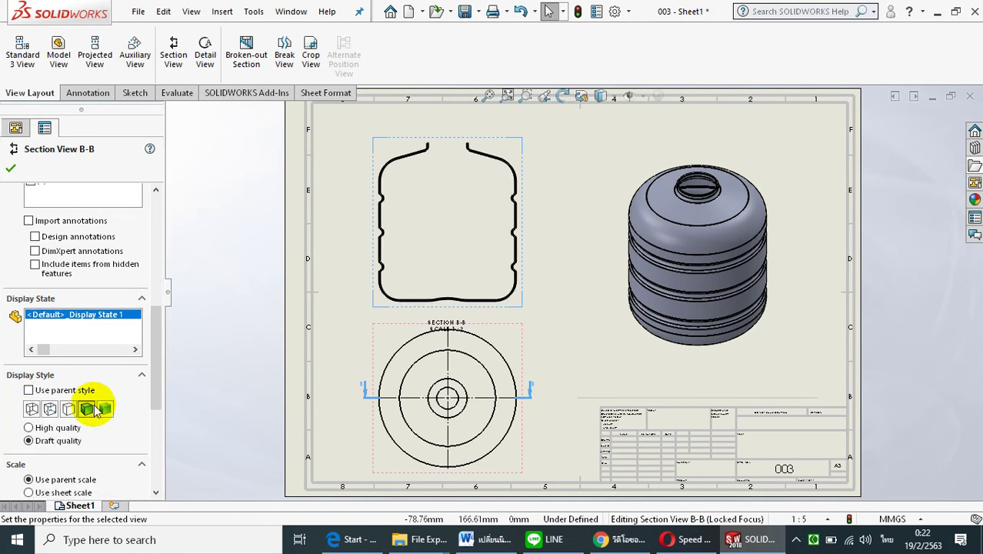
pyautogui.click(10, 168)
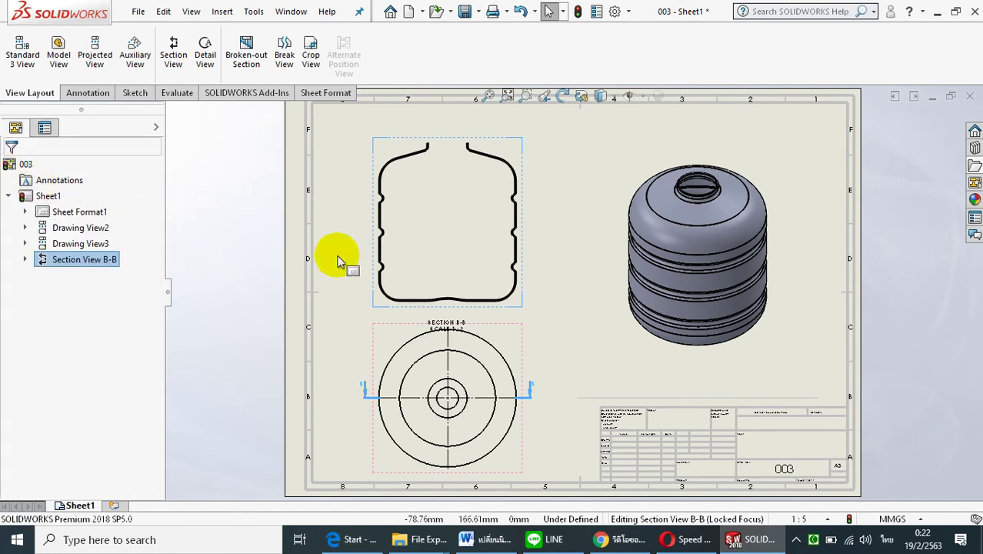
pyautogui.scroll(-2, 350, 254)
pyautogui.scroll(-2, 406, 279)
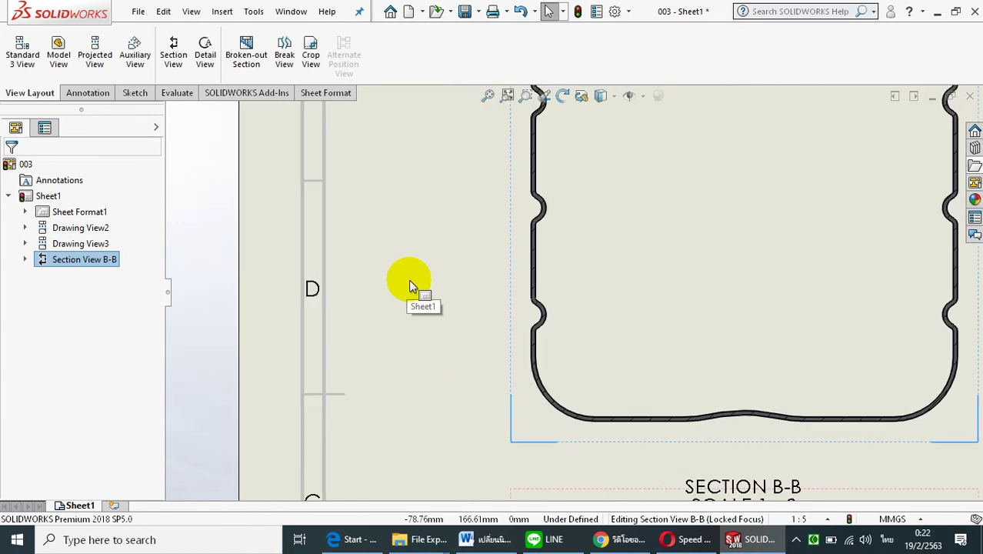
pyautogui.scroll(1, 419, 302)
pyautogui.scroll(2, 420, 303)
pyautogui.scroll(1, 420, 302)
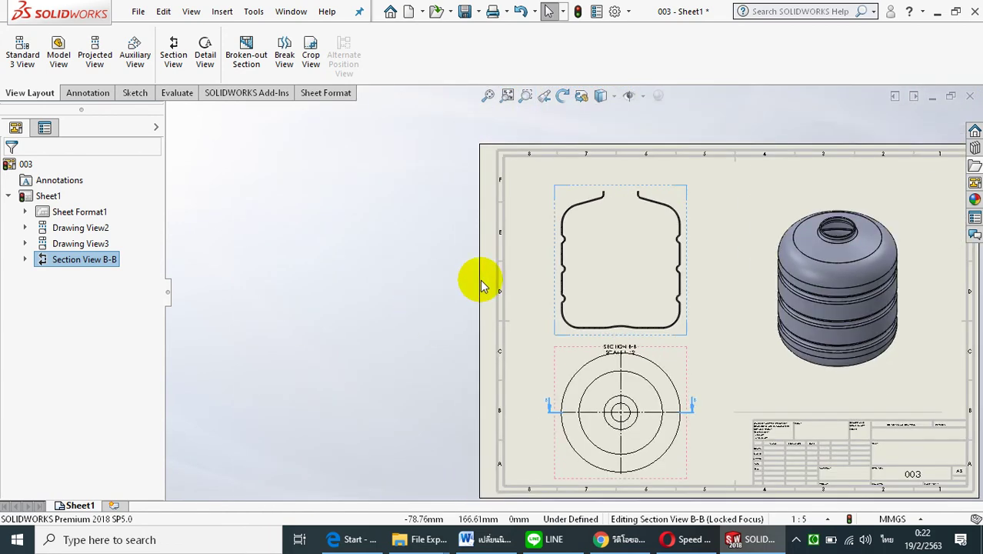
pyautogui.scroll(-2, 662, 254)
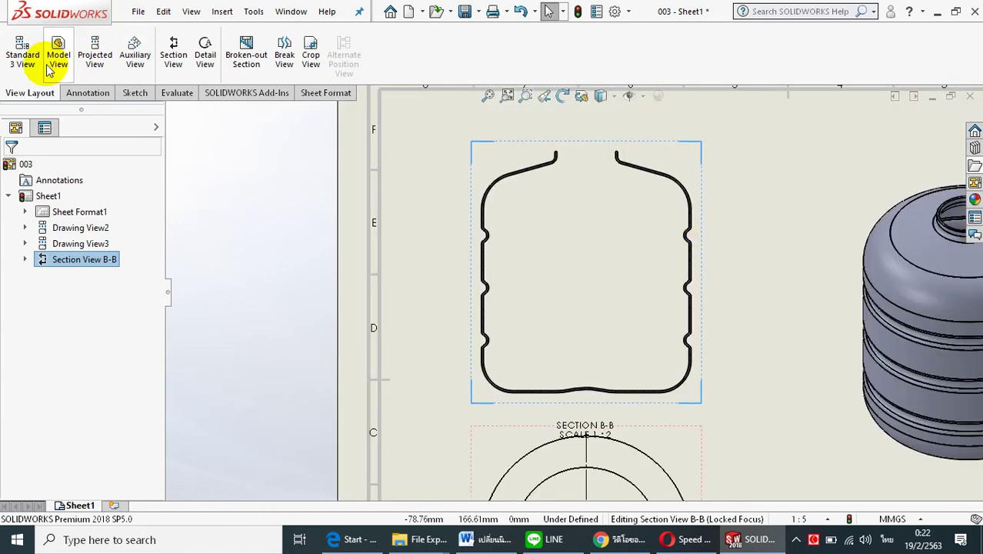
# - Add a centerline between the left and right wall edges of section B-B
pyautogui.click(69, 93)
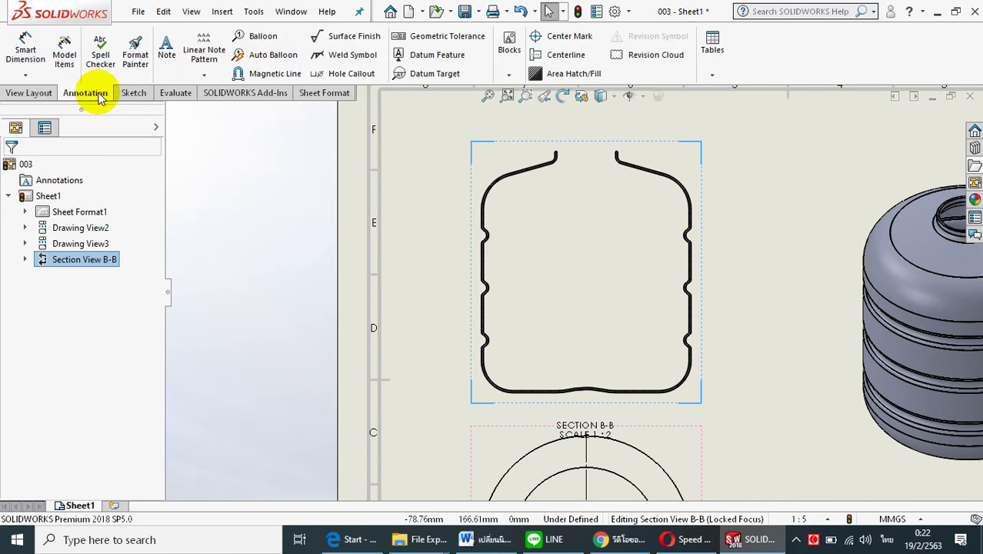
pyautogui.click(531, 59)
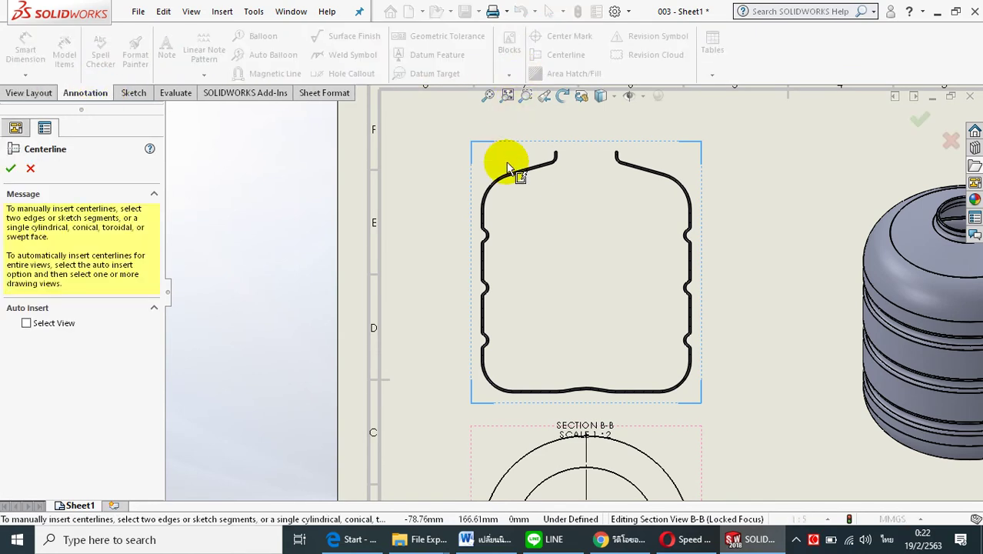
pyautogui.click(485, 267)
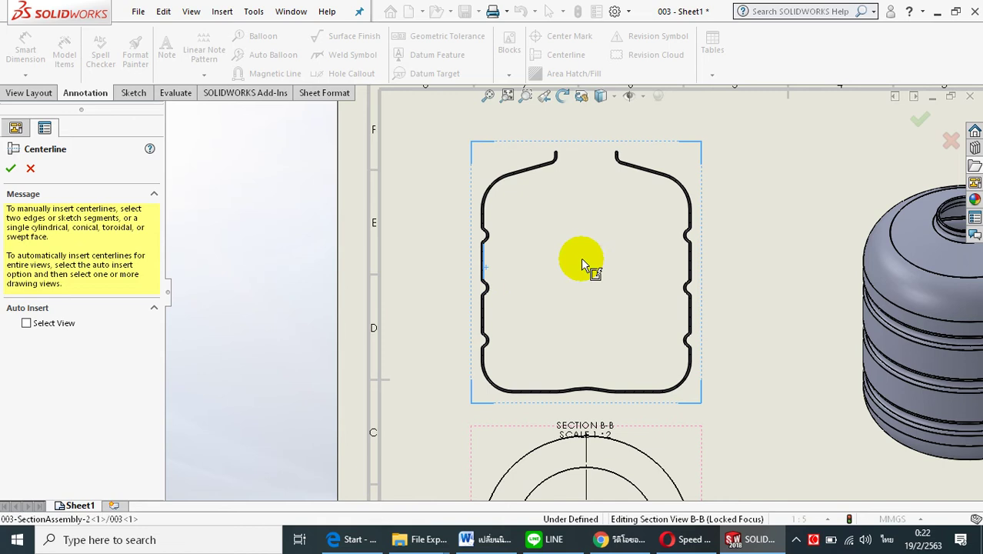
pyautogui.click(689, 265)
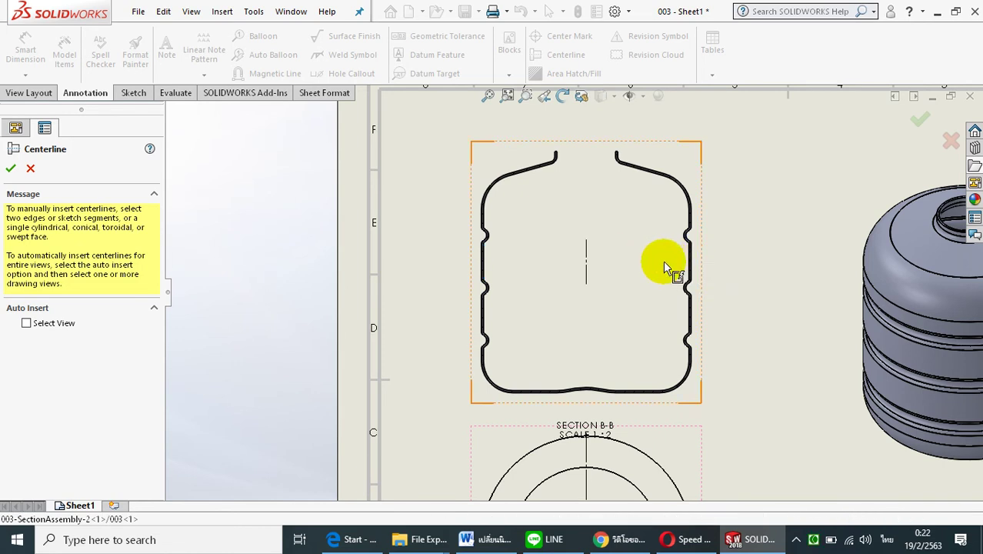
pyautogui.click(11, 168)
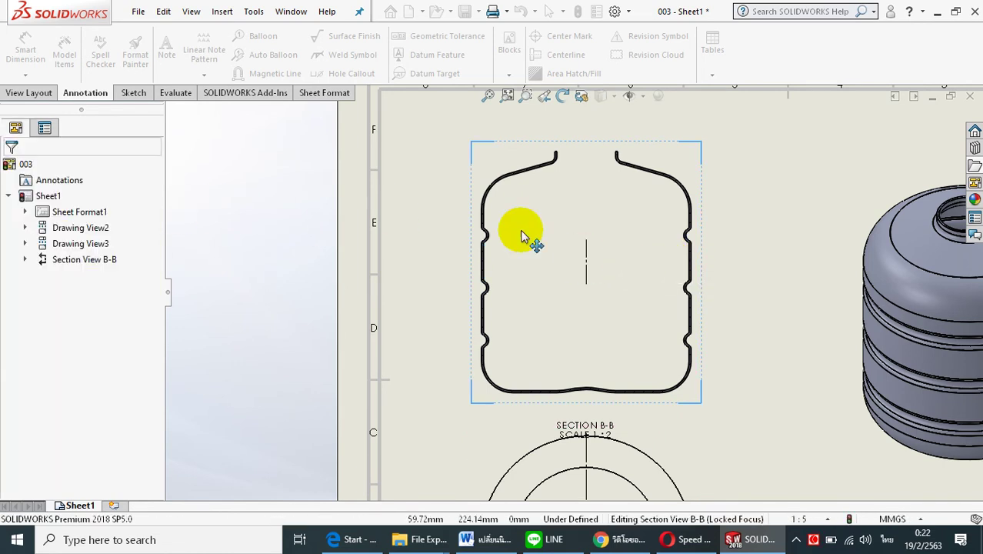
# - Extend the centerline above the tank neck and below the tank bottom
pyautogui.click(586, 251)
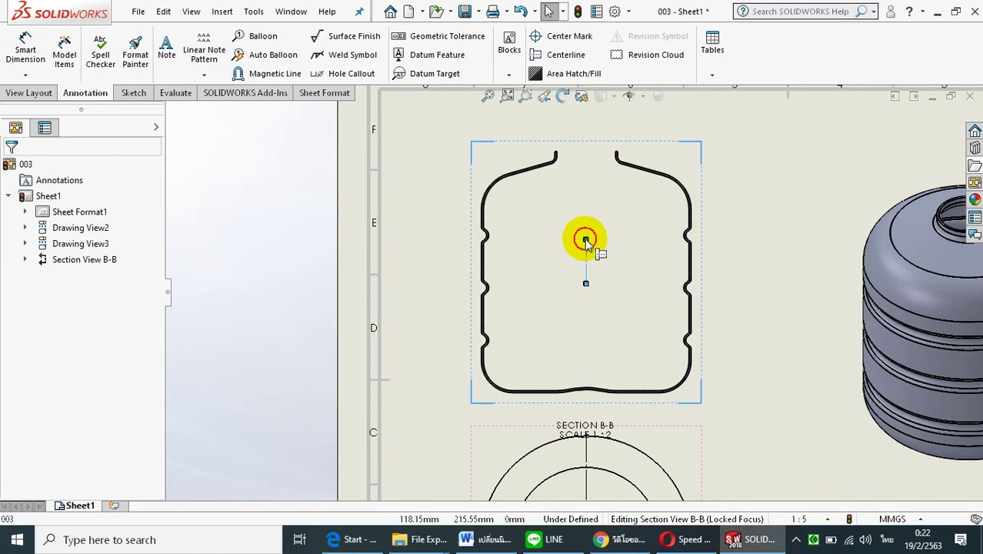
pyautogui.moveTo(586, 240); pyautogui.dragTo(592, 187)
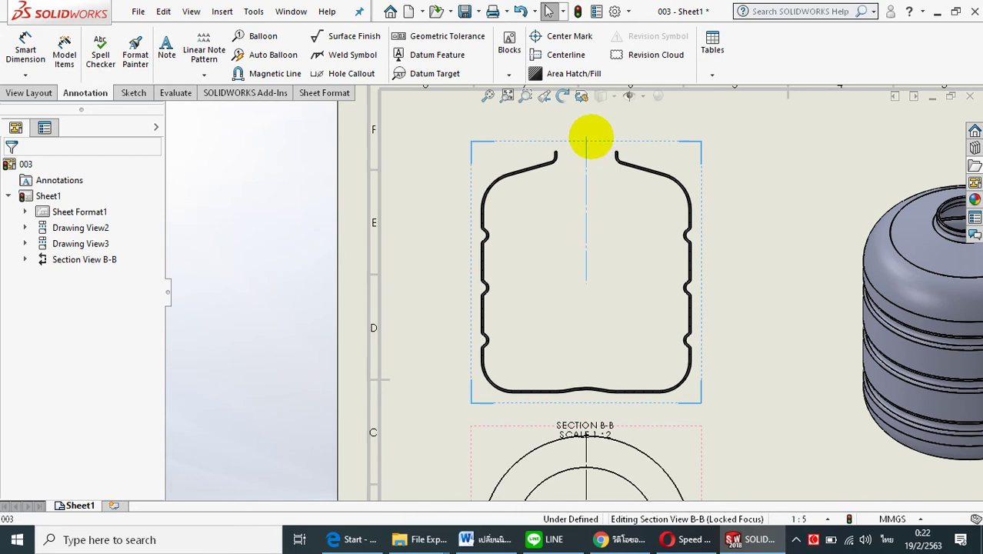
pyautogui.moveTo(586, 284); pyautogui.dragTo(578, 369)
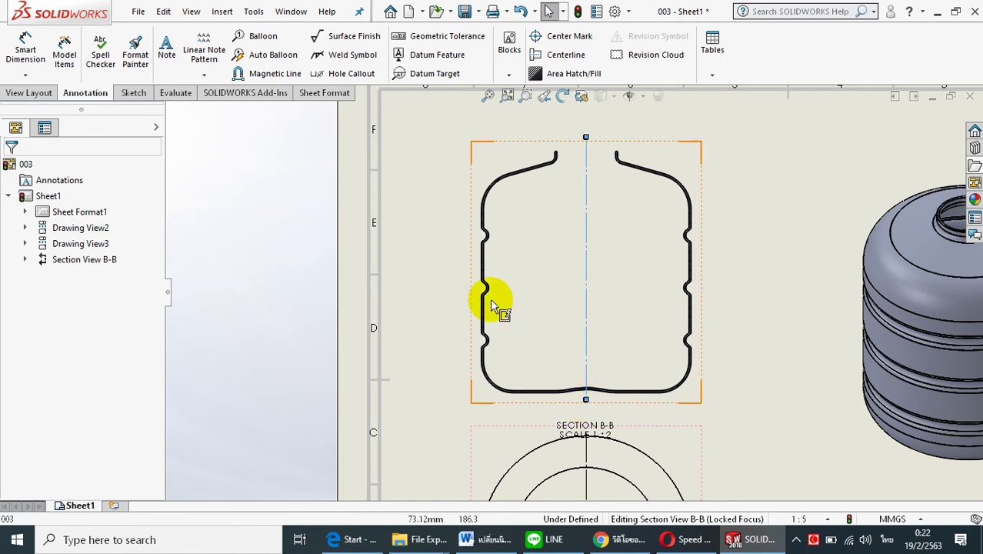
pyautogui.scroll(-1, 711, 342)
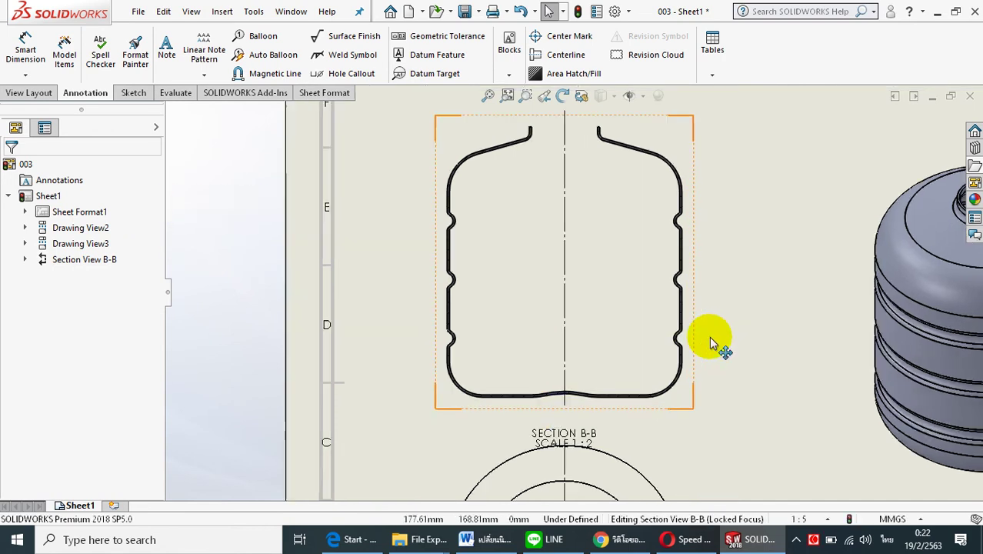
pyautogui.doubleClick(724, 325)
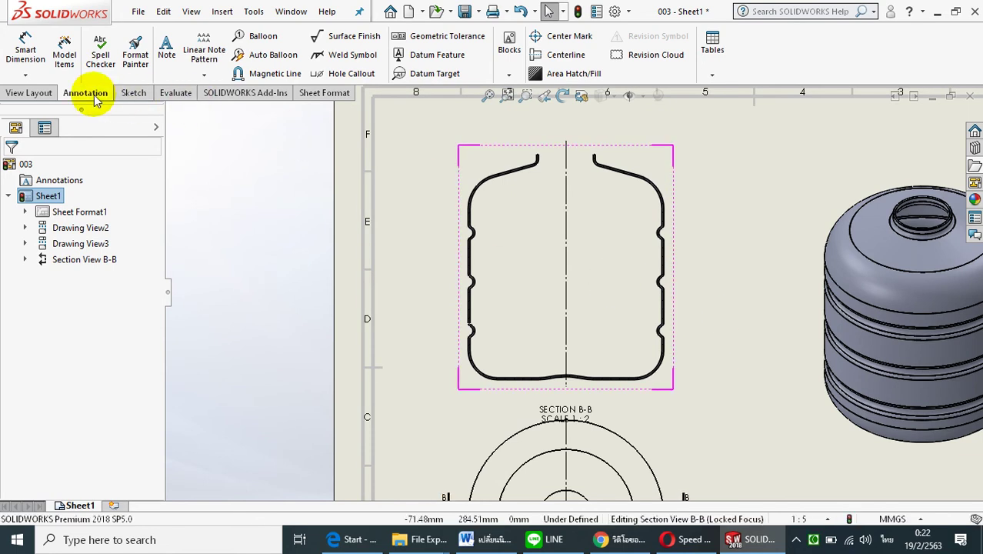
# - Insert model item dimensions from the entire model into section view B-B
pyautogui.click(64, 50)
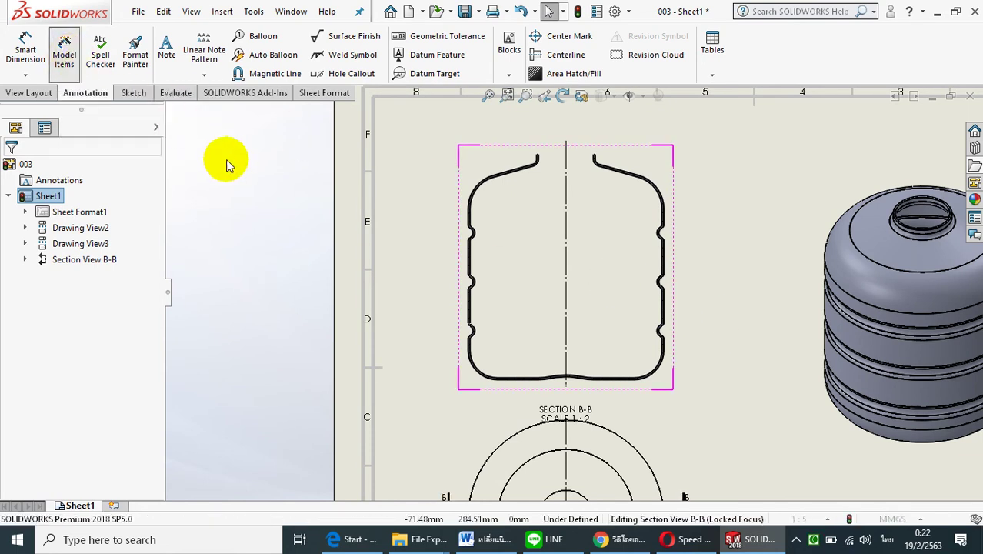
pyautogui.click(10, 168)
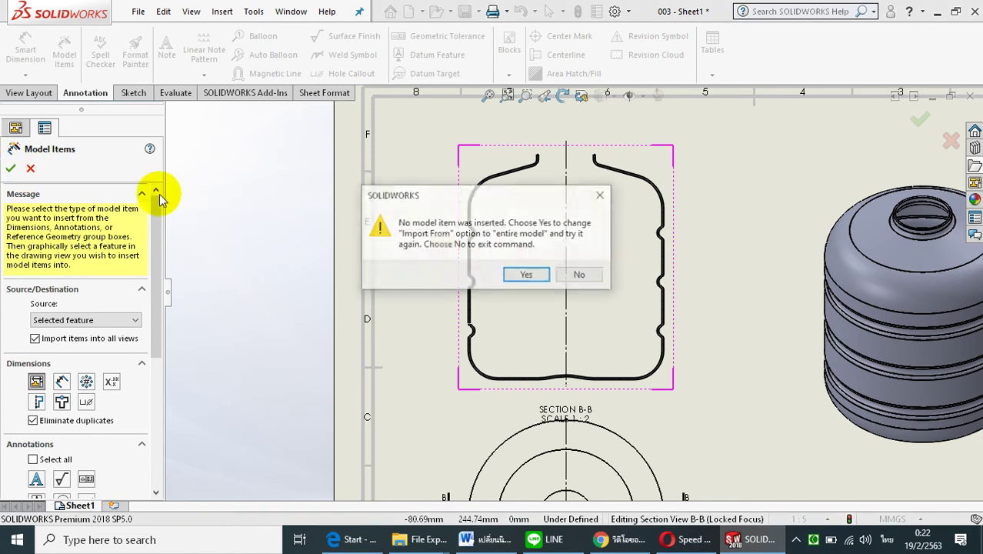
pyautogui.click(526, 277)
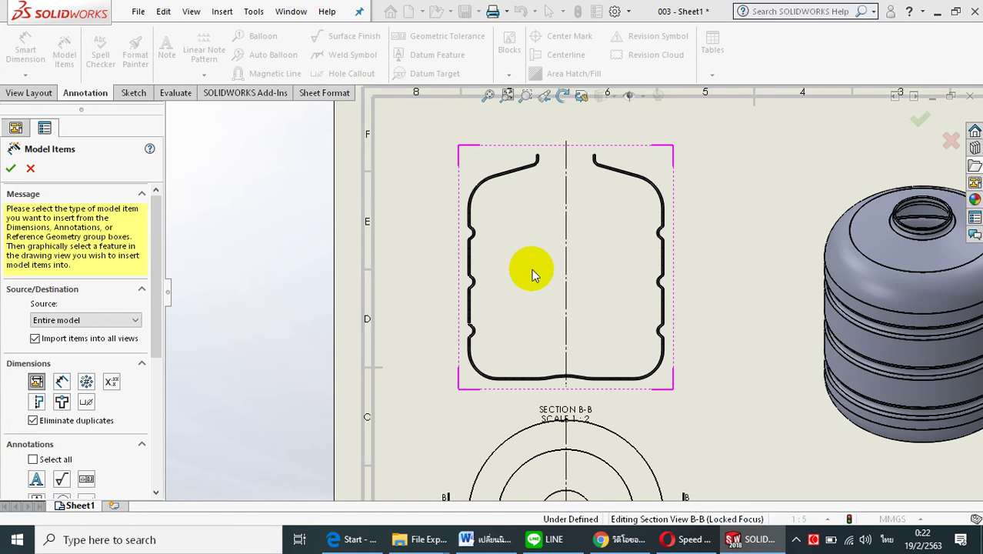
pyautogui.press('Return')
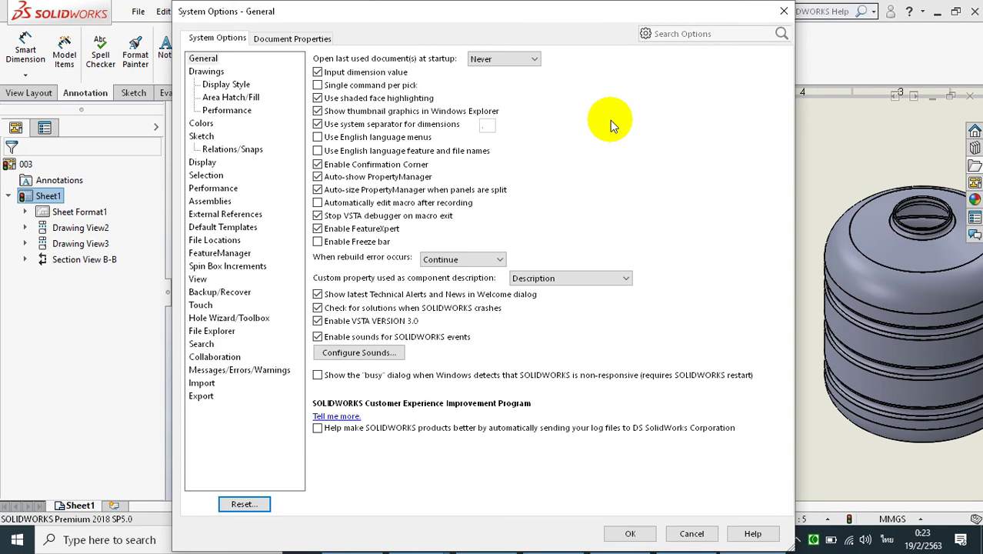
# - Set dimension trailing zeroes to Remove in the document's Dimensions properties
pyautogui.click(296, 38)
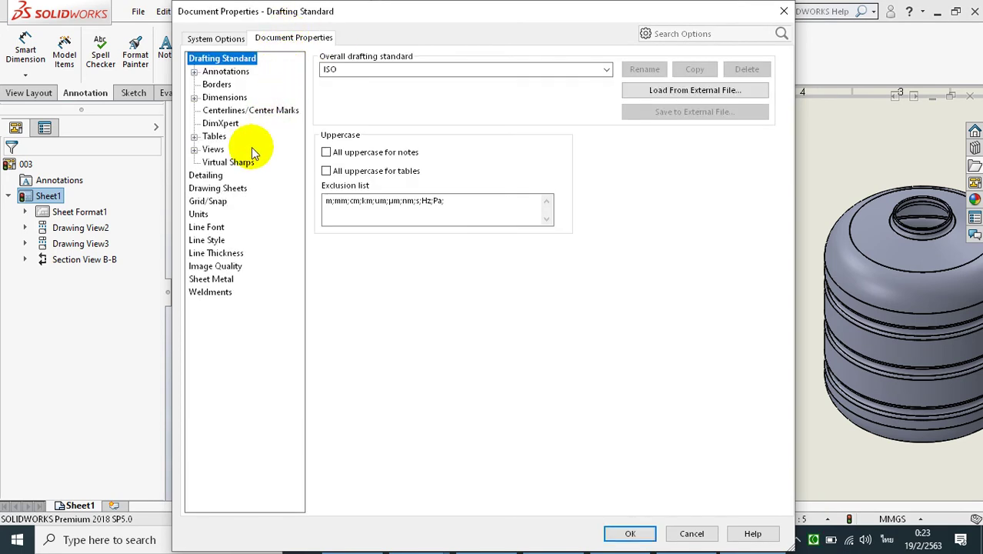
pyautogui.click(223, 99)
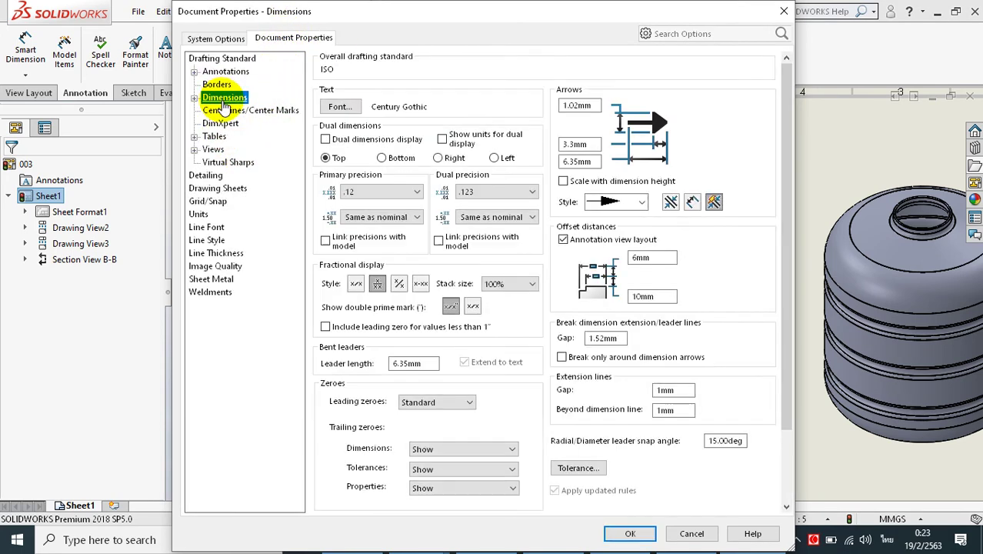
pyautogui.click(468, 451)
pyautogui.click(441, 472)
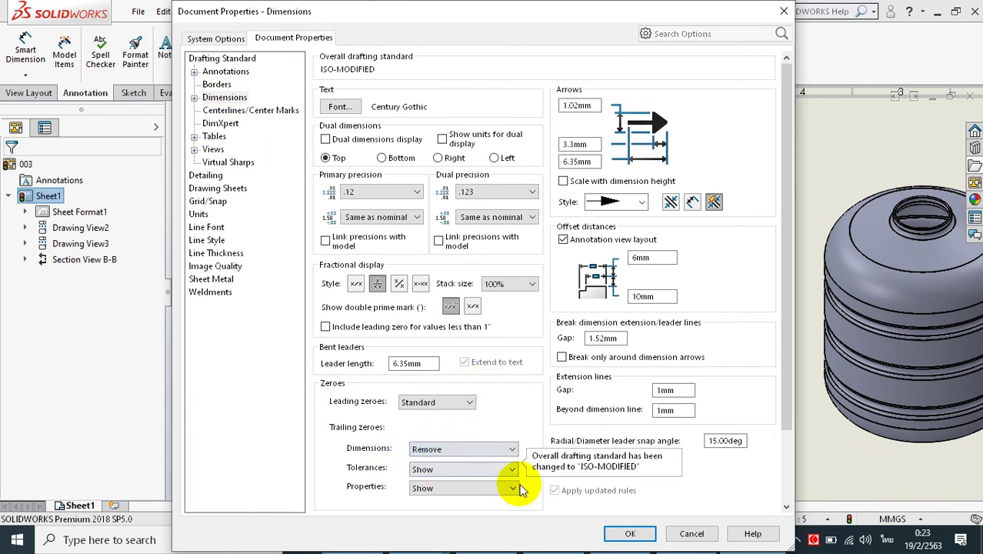
pyautogui.click(635, 542)
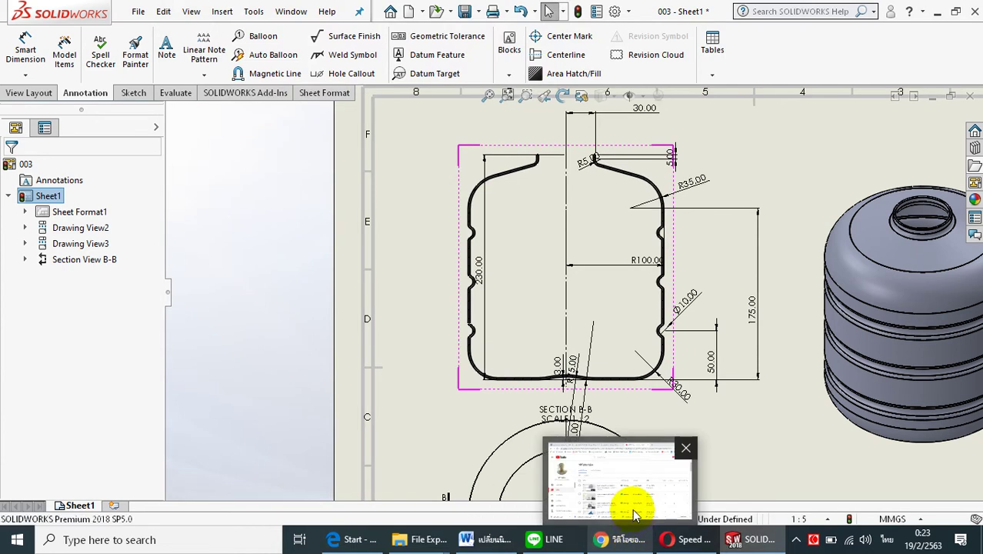
# - Tuck the R35 dimension beside the tank shoulder and the 50 dimension closer to the wall
pyautogui.scroll(-2, 665, 257)
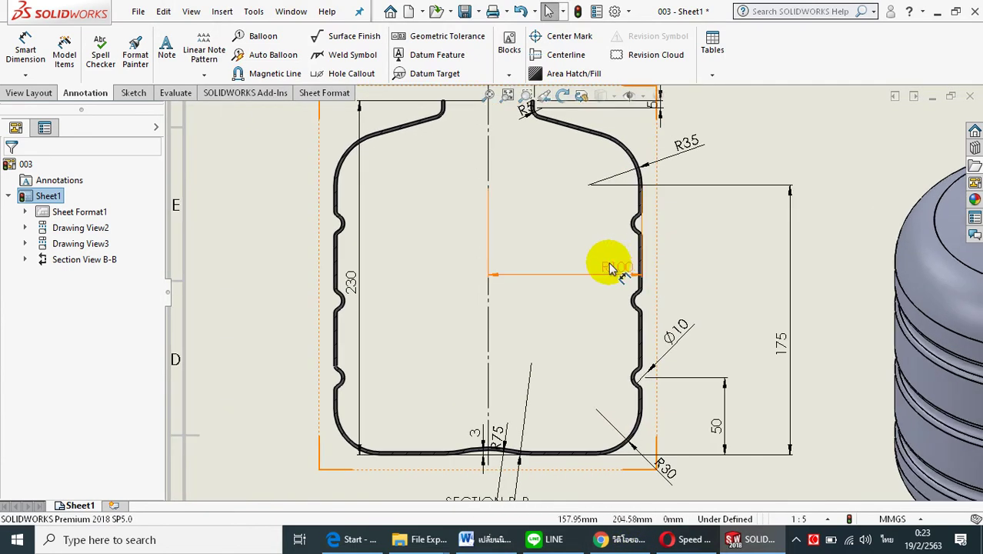
pyautogui.click(551, 268)
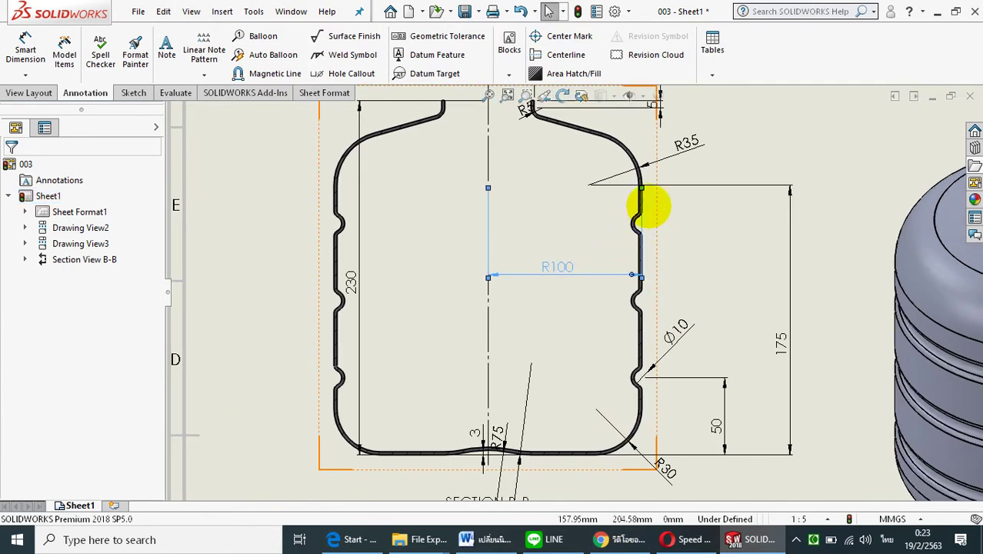
pyautogui.moveTo(687, 158); pyautogui.dragTo(653, 160)
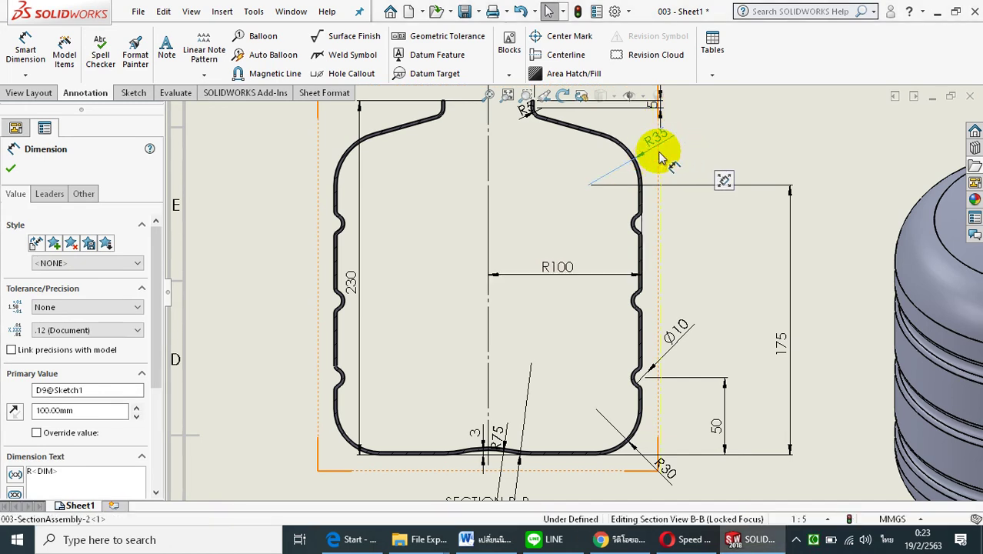
pyautogui.moveTo(673, 154); pyautogui.dragTo(675, 157)
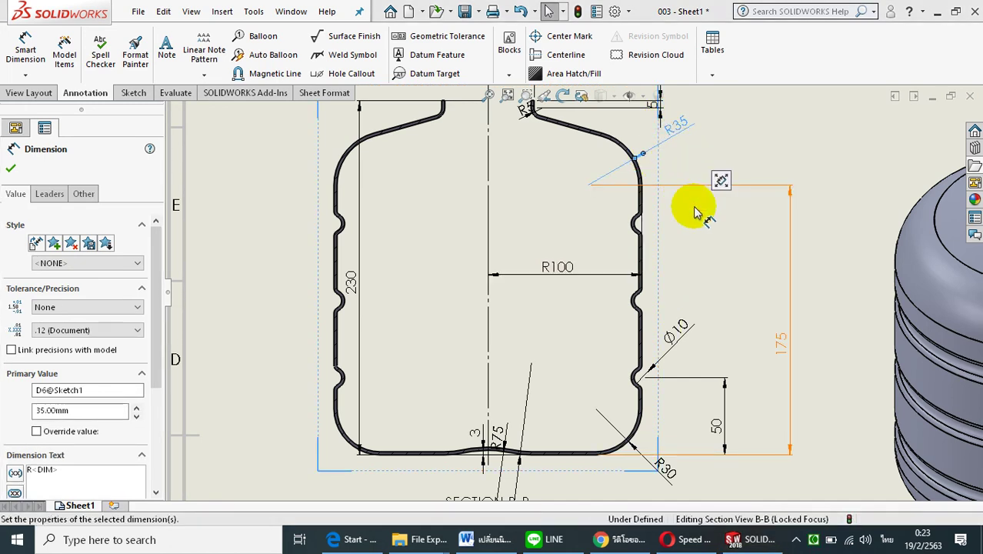
pyautogui.moveTo(722, 427); pyautogui.dragTo(690, 419)
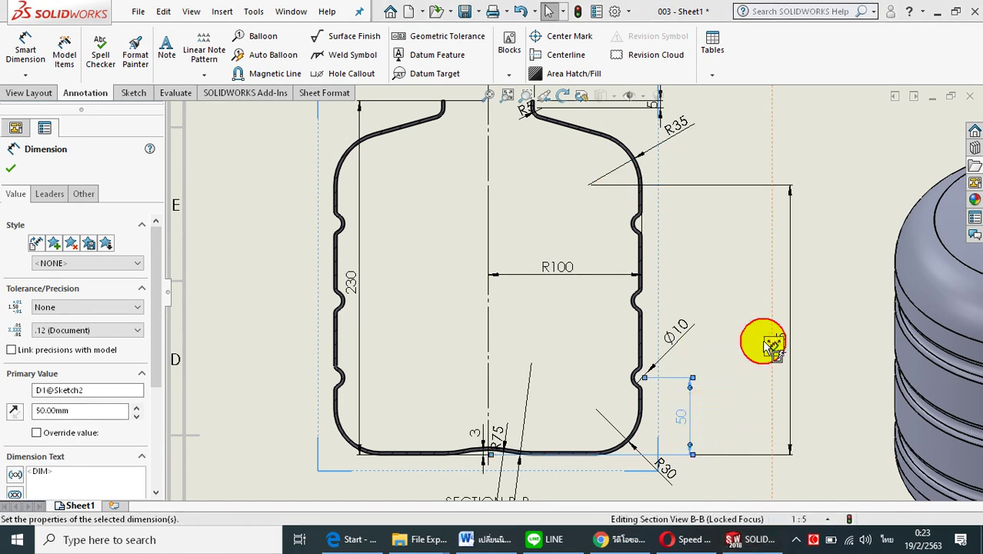
# - Move the 175 height dimension closer to the profile and place 230 left of the outline
pyautogui.click(716, 344)
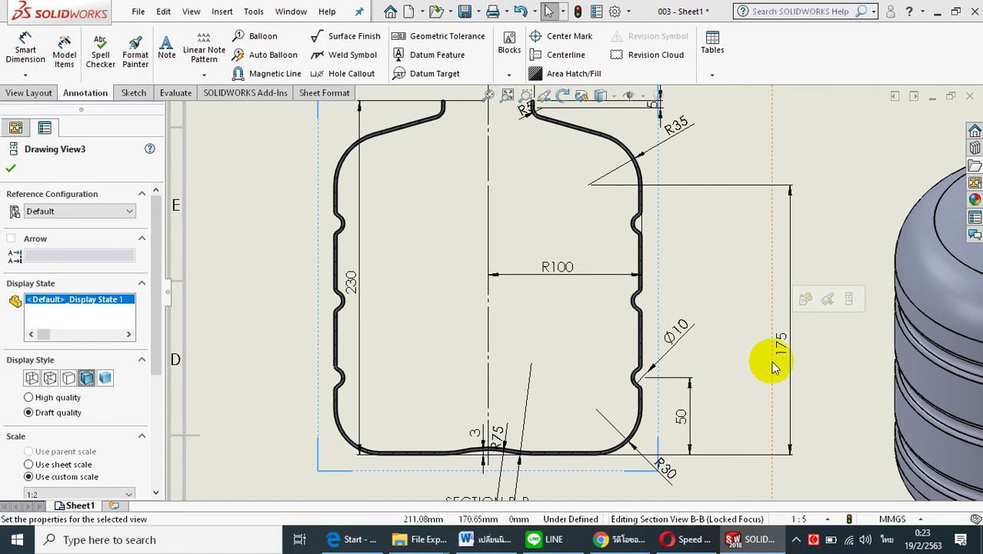
pyautogui.moveTo(779, 347); pyautogui.dragTo(724, 350)
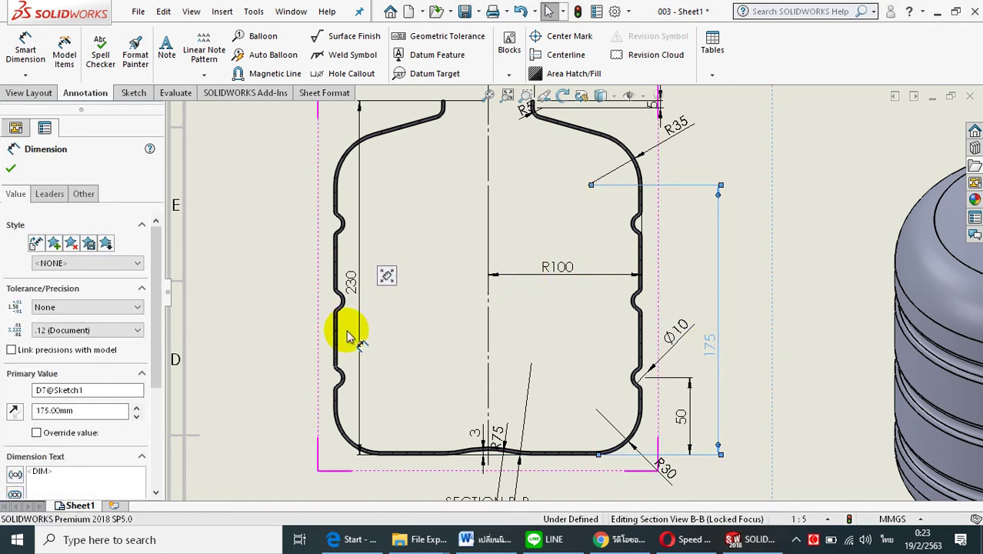
pyautogui.click(10, 170)
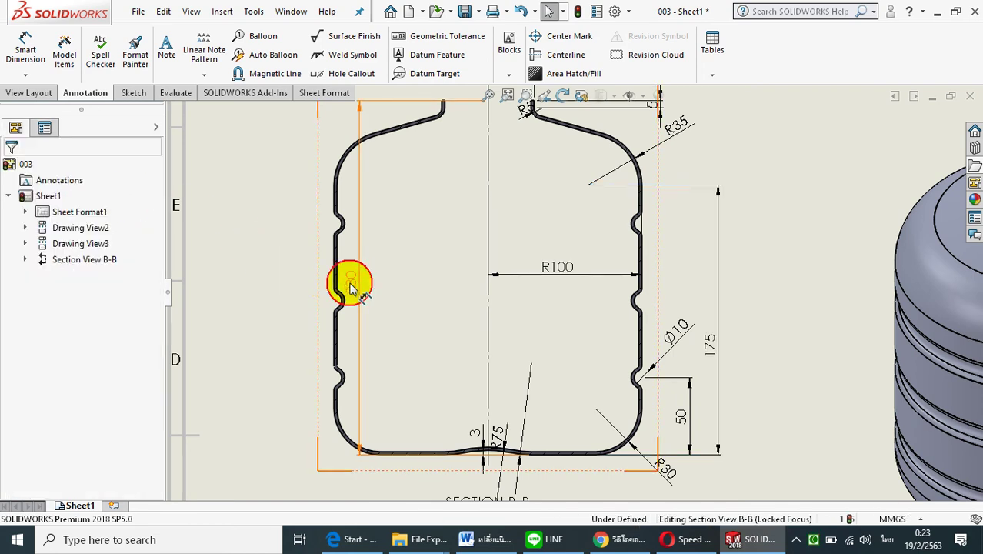
pyautogui.click(290, 295)
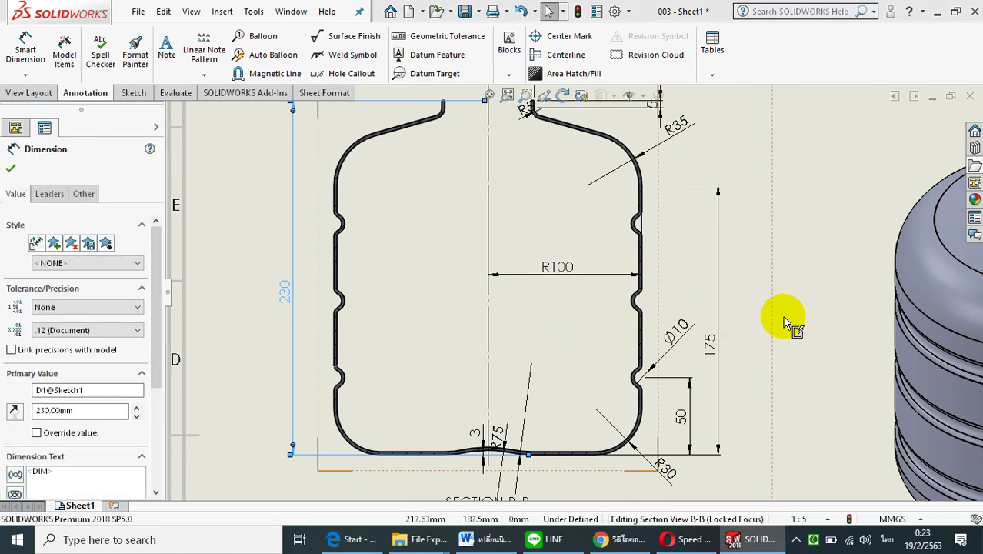
# - Move the R5 radius text down-left, clear of the tank neck
pyautogui.click(592, 266)
pyautogui.scroll(-2, 580, 144)
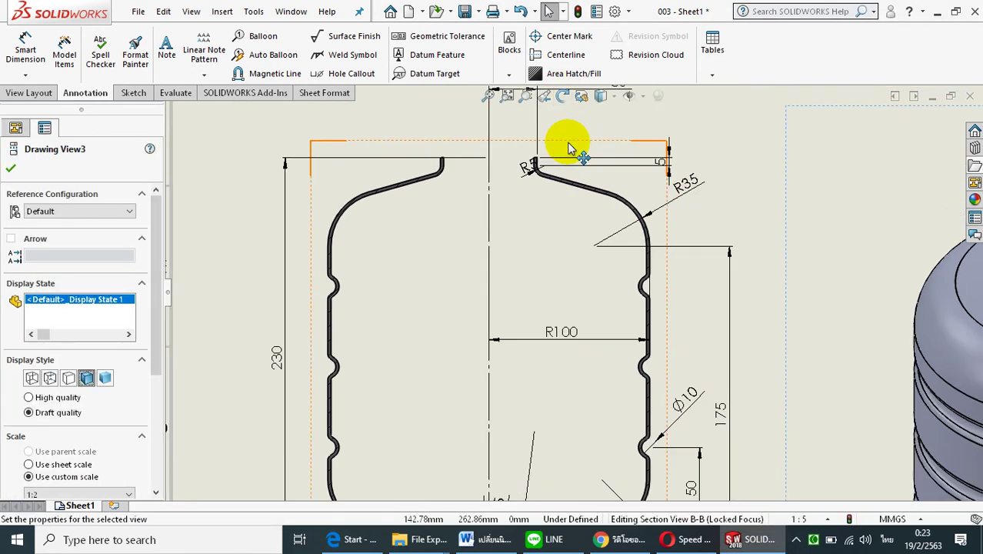
pyautogui.scroll(-2, 565, 149)
pyautogui.scroll(-1, 548, 157)
pyautogui.moveTo(496, 234); pyautogui.dragTo(482, 257)
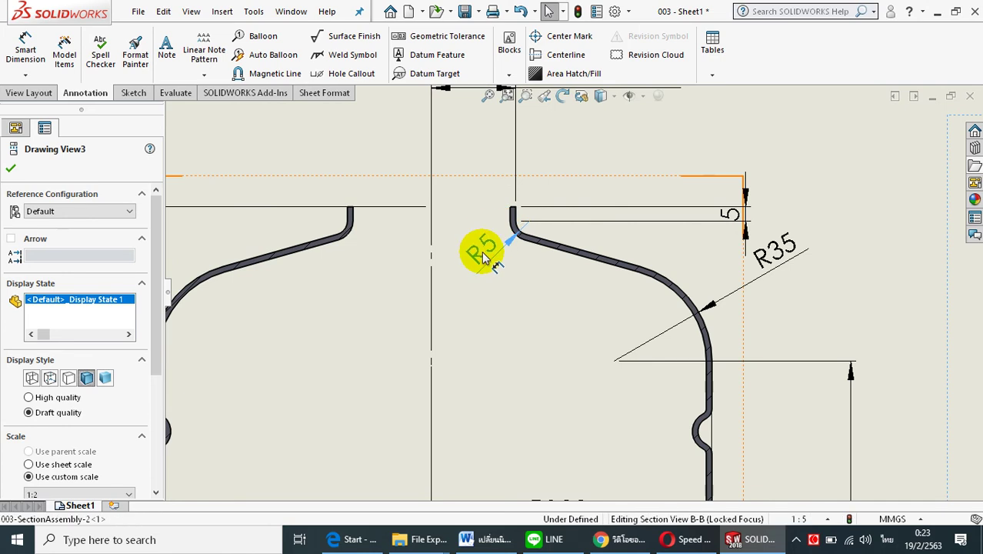
# - Place the 5 dimension text just above the neck lip
pyautogui.click(746, 194)
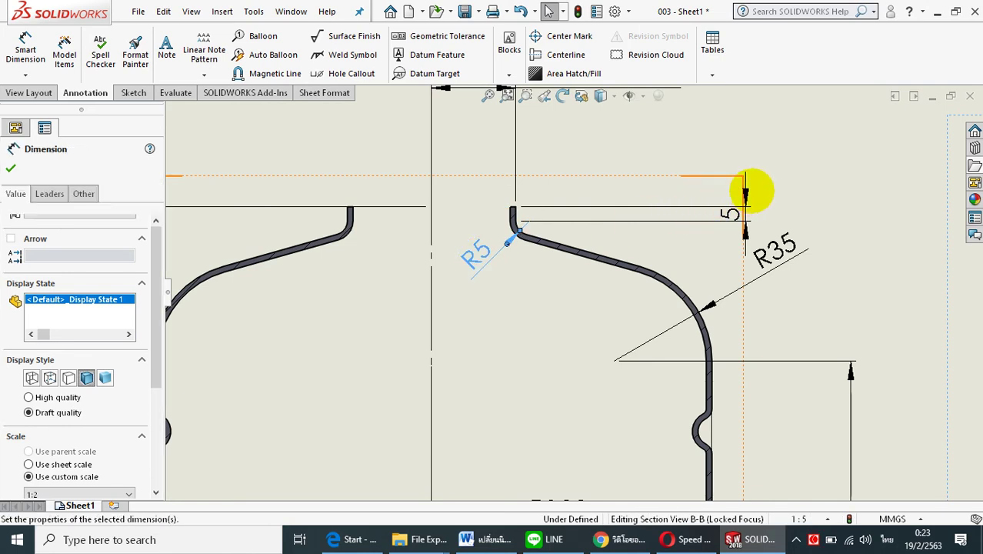
pyautogui.moveTo(730, 215); pyautogui.dragTo(571, 187)
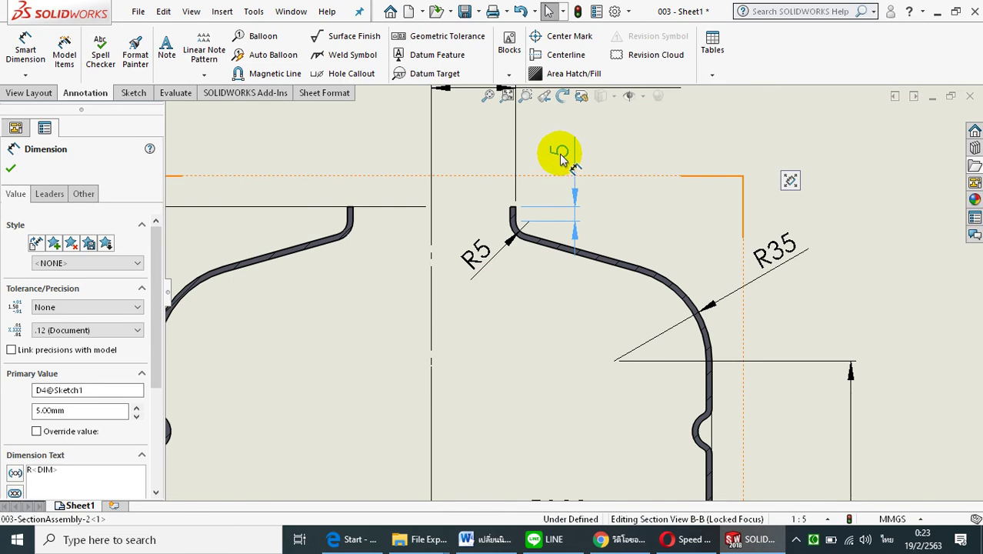
pyautogui.moveTo(560, 157); pyautogui.dragTo(560, 156)
pyautogui.click(567, 308)
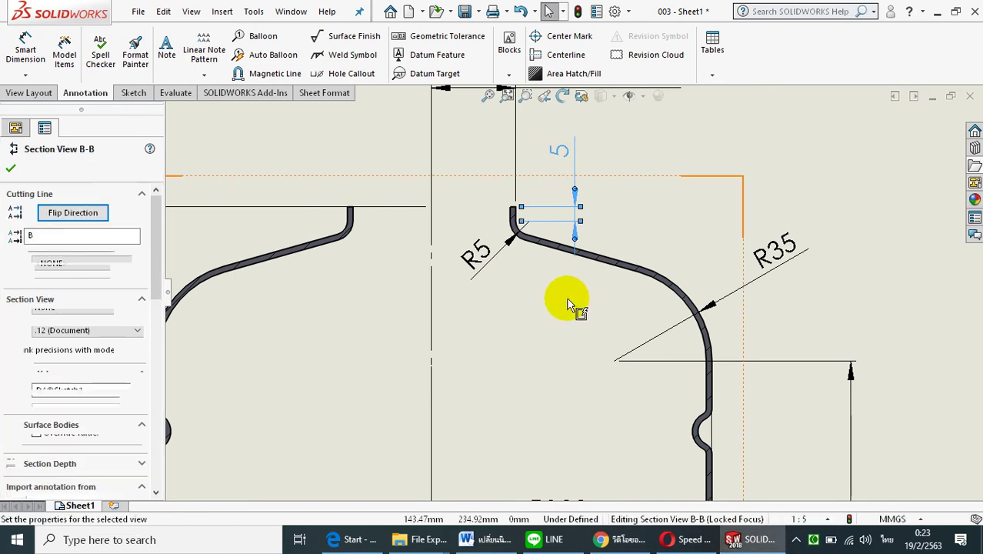
# - Move the 30 dimension down closer to the neck
pyautogui.scroll(1, 569, 300)
pyautogui.click(11, 169)
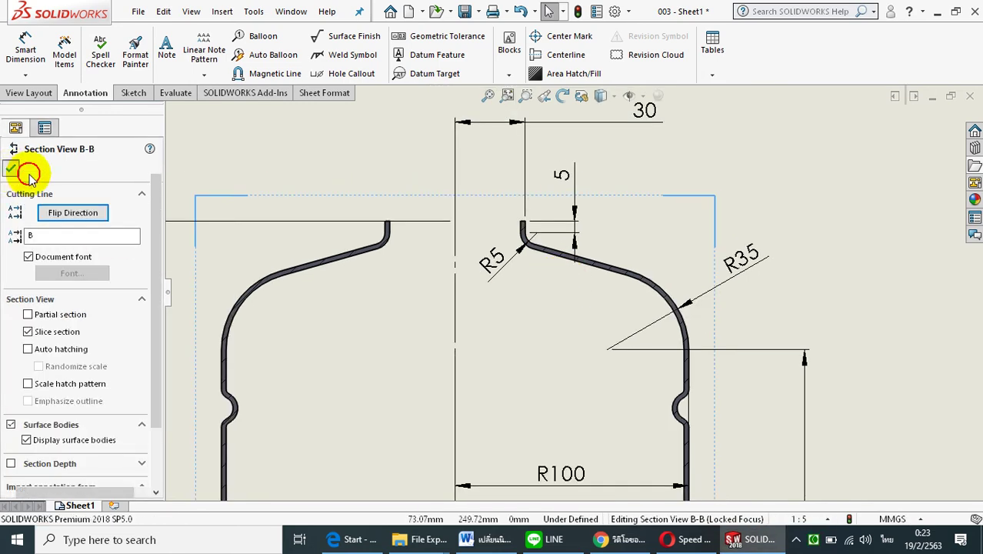
pyautogui.scroll(2, 433, 201)
pyautogui.moveTo(627, 168); pyautogui.dragTo(517, 193)
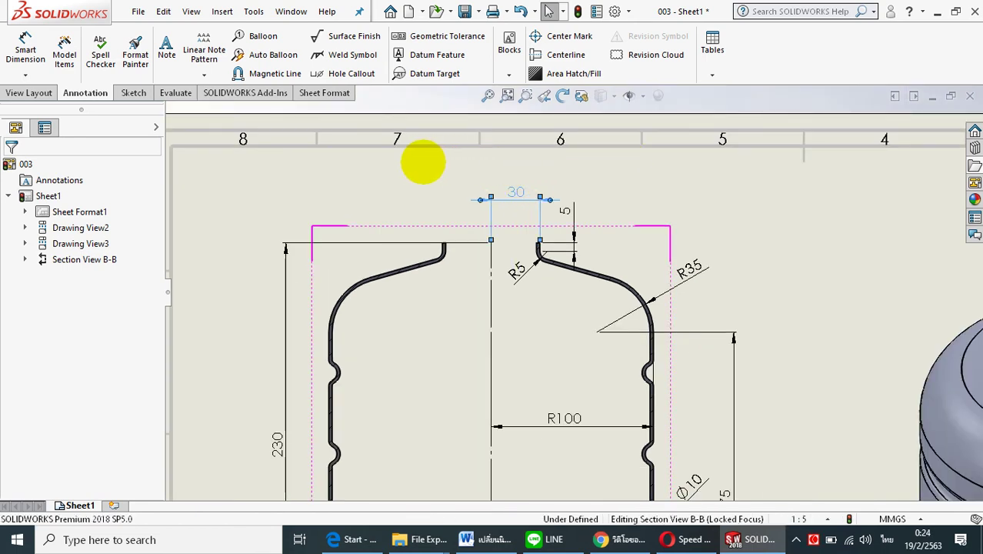
# - Fit the sheet in view and raise the SECTION B-B / SCALE 1:2 label just under the section
pyautogui.press('z')
pyautogui.press('z')
pyautogui.press('Escape')
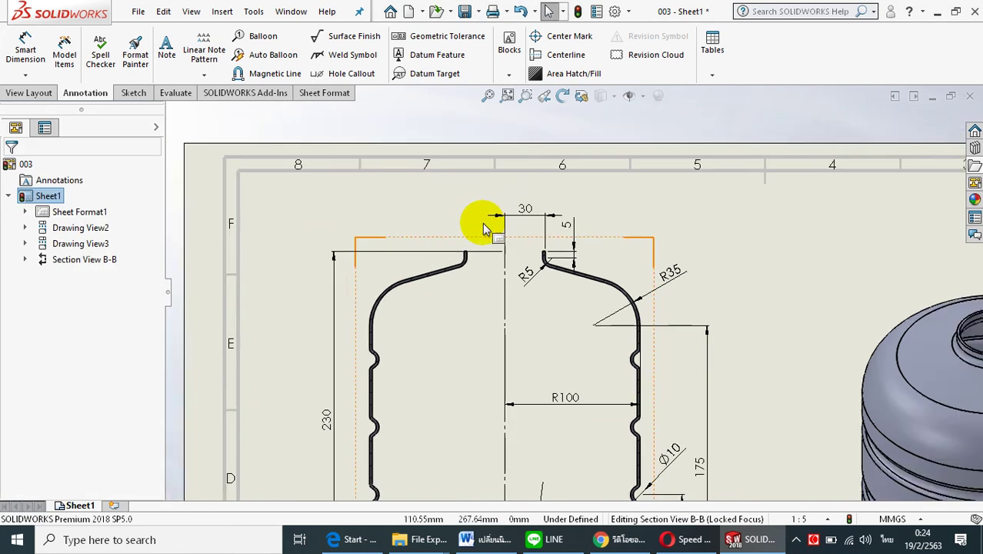
pyautogui.press('z')
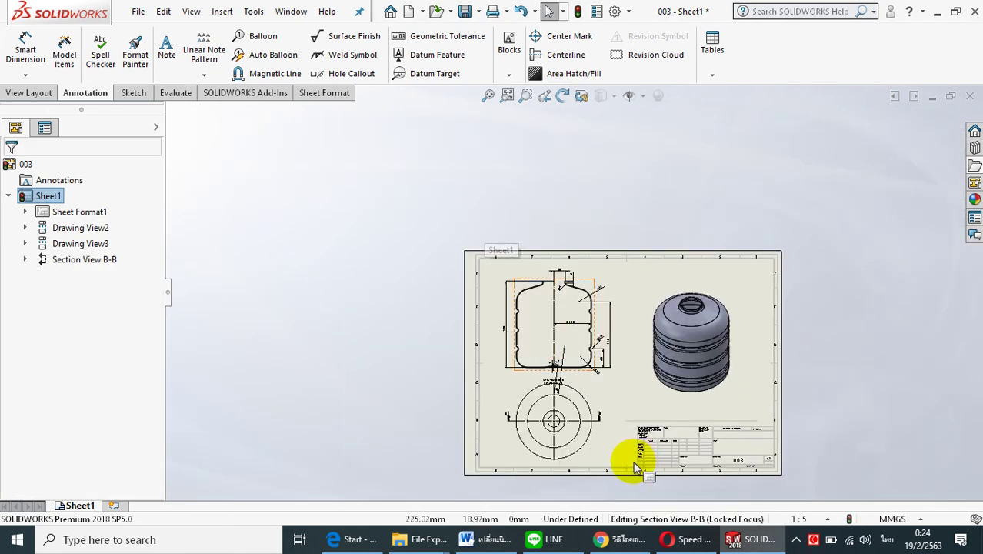
pyautogui.scroll(-2, 561, 373)
pyautogui.scroll(-2, 544, 347)
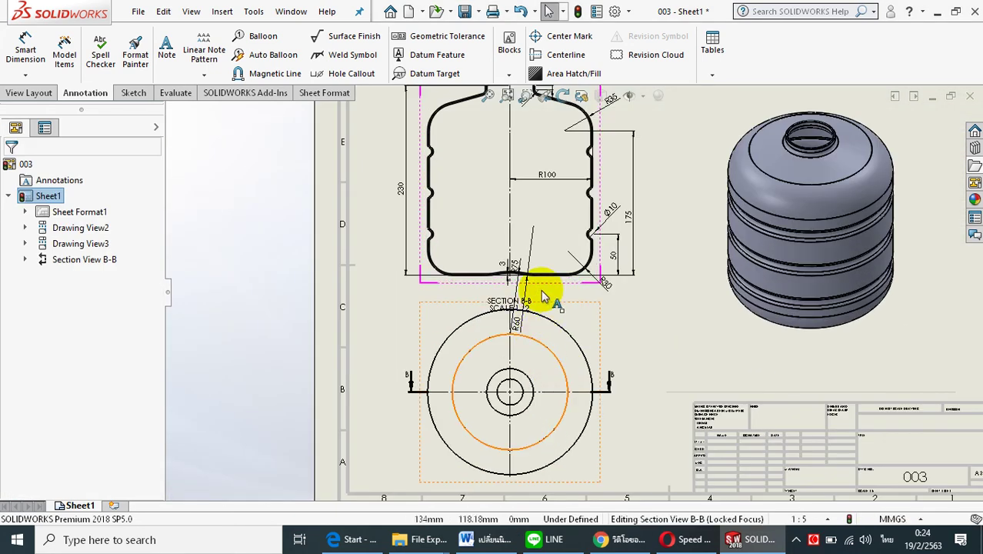
pyautogui.scroll(-2, 548, 285)
pyautogui.scroll(-1, 516, 256)
pyautogui.scroll(-1, 510, 297)
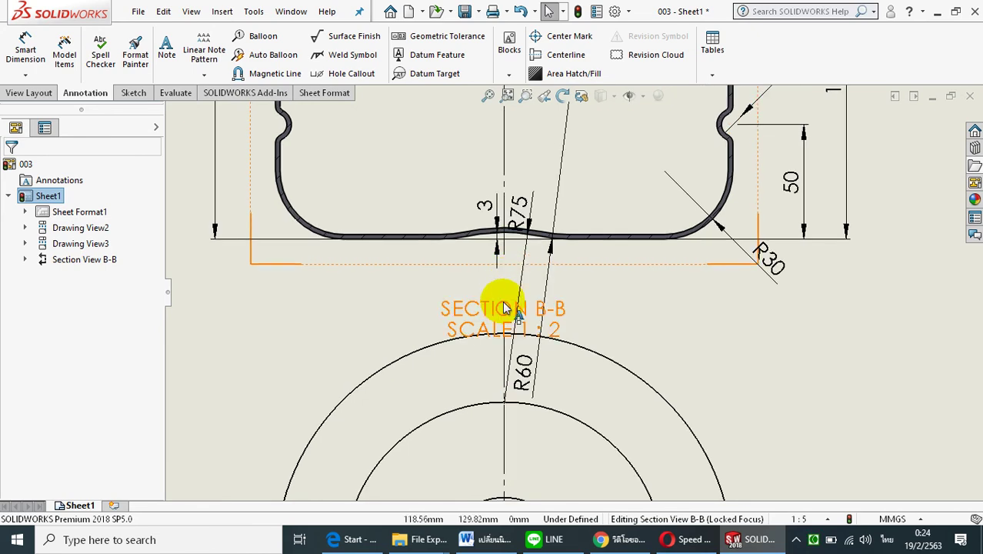
pyautogui.moveTo(504, 309); pyautogui.dragTo(509, 290)
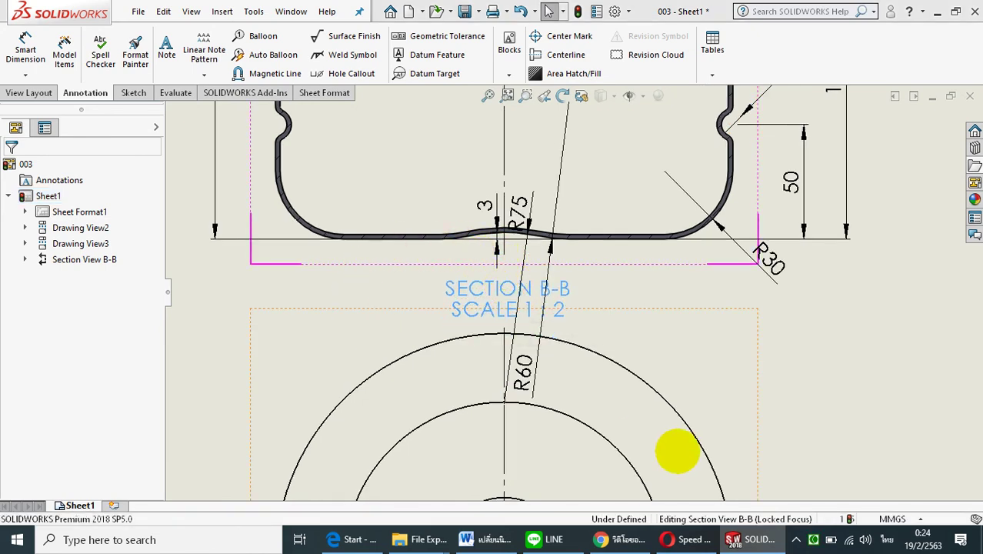
pyautogui.moveTo(673, 451); pyautogui.dragTo(636, 374, button='right')
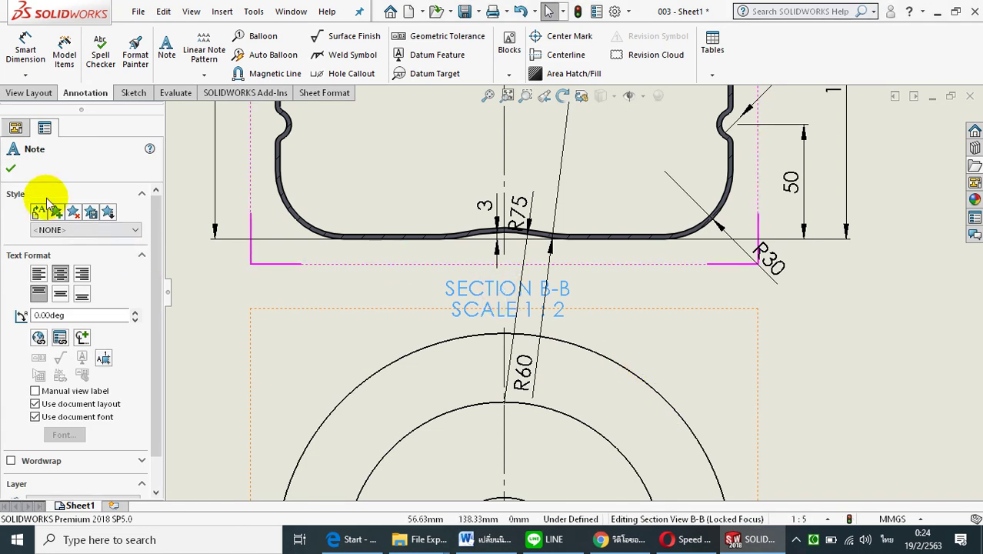
pyautogui.press('Escape')
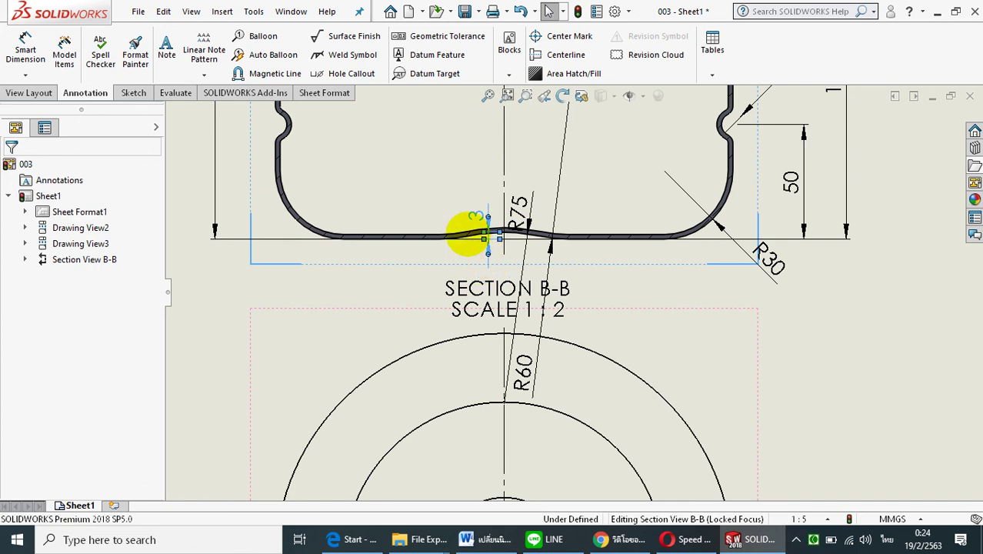
# - Shift the 3 dimension left of the centerline and the R75 text up its leader
pyautogui.click(475, 219)
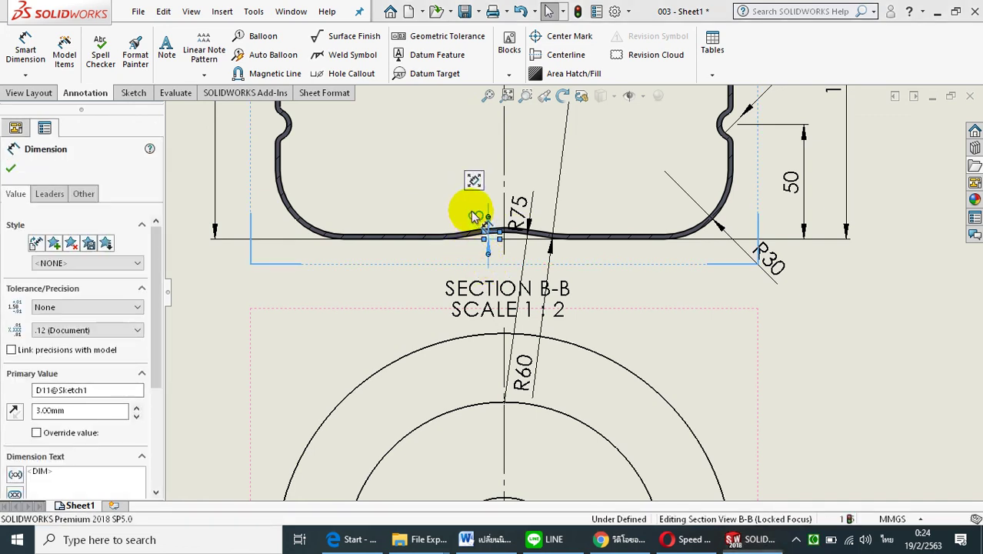
pyautogui.moveTo(476, 217); pyautogui.dragTo(471, 212)
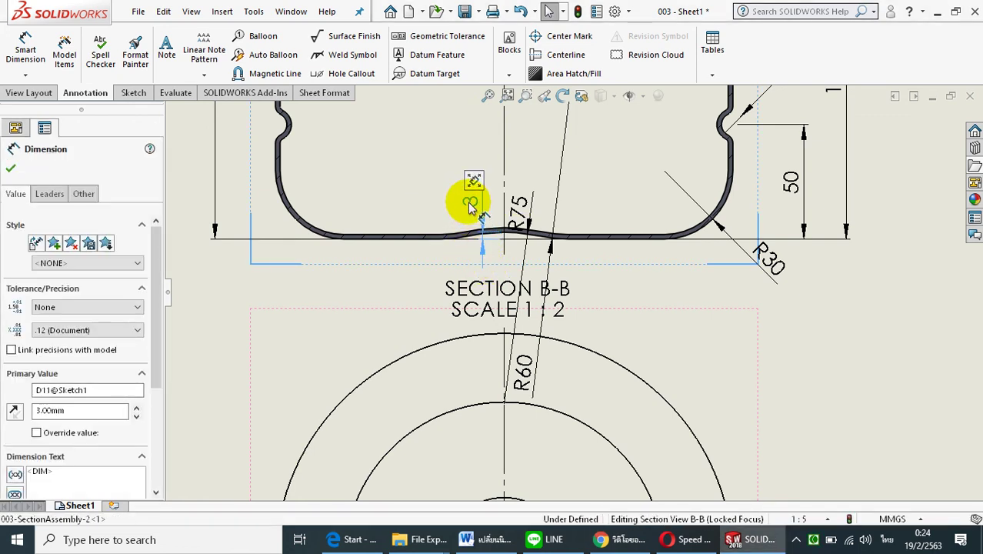
pyautogui.click(10, 168)
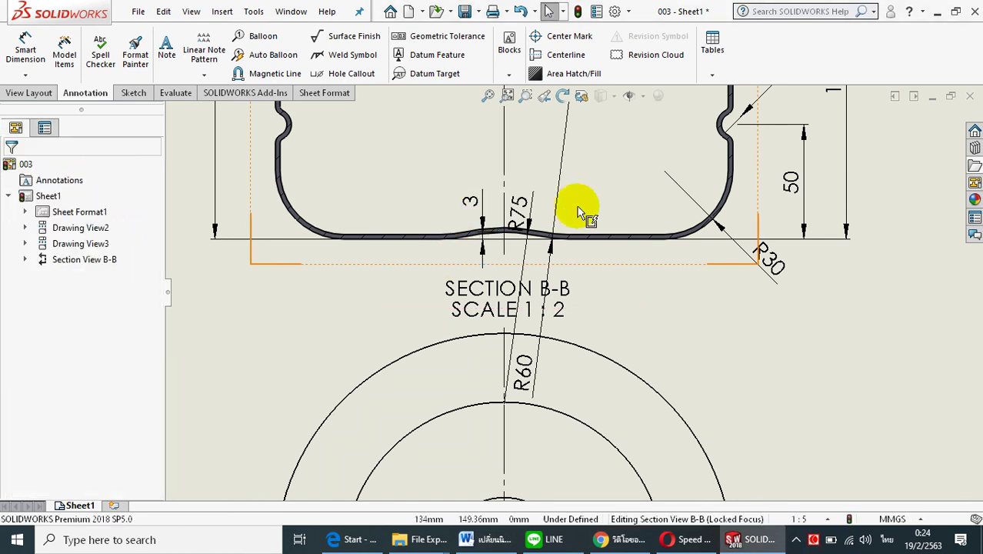
pyautogui.scroll(-1, 554, 217)
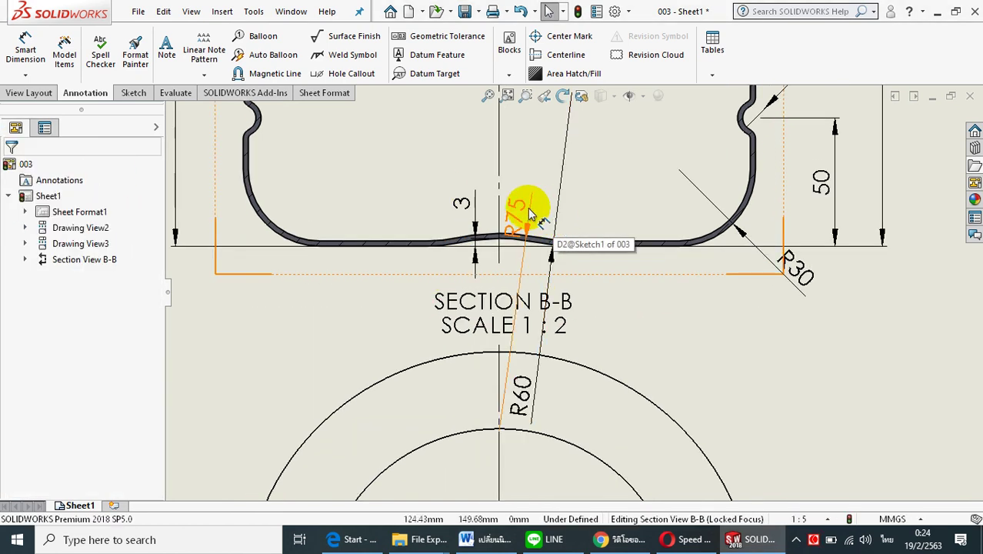
pyautogui.moveTo(528, 207); pyautogui.dragTo(534, 198)
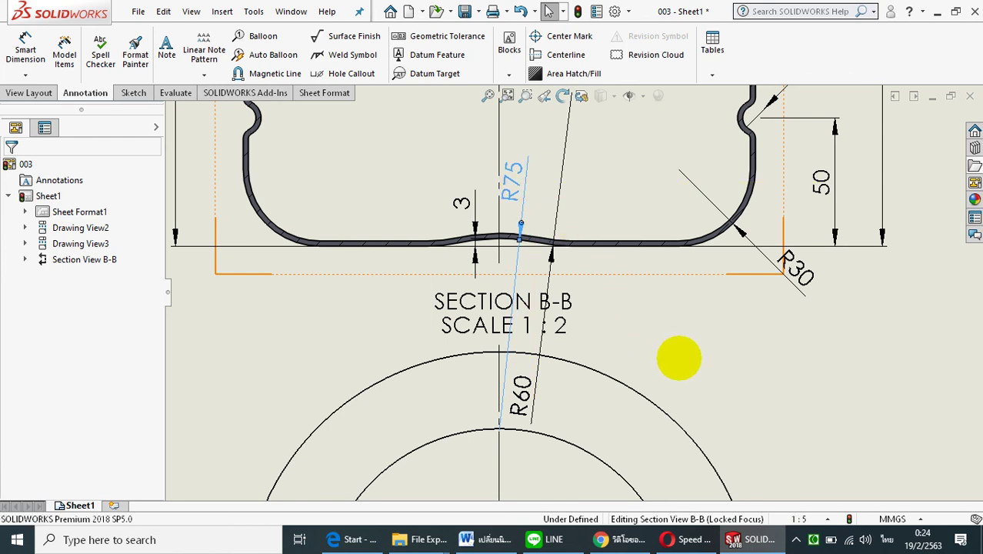
pyautogui.click(612, 297)
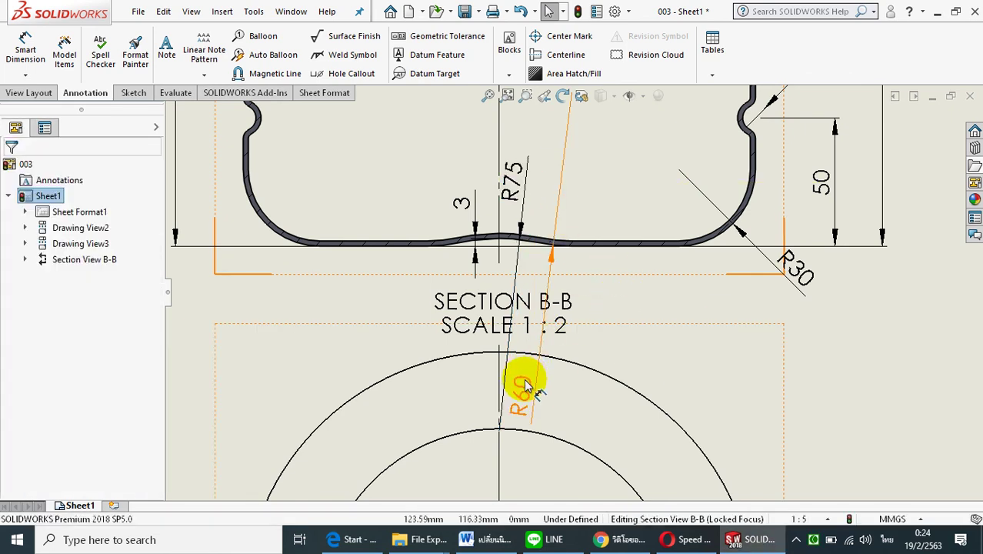
# - Raise the R60 text to the tank base and lower the SECTION B-B label clear of it
pyautogui.moveTo(520, 386); pyautogui.dragTo(559, 304)
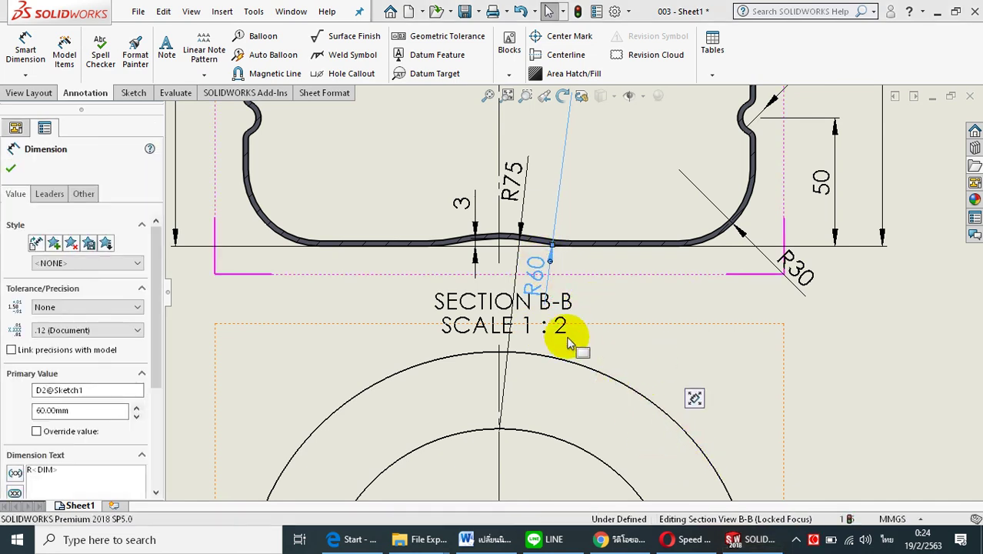
pyautogui.click(532, 314)
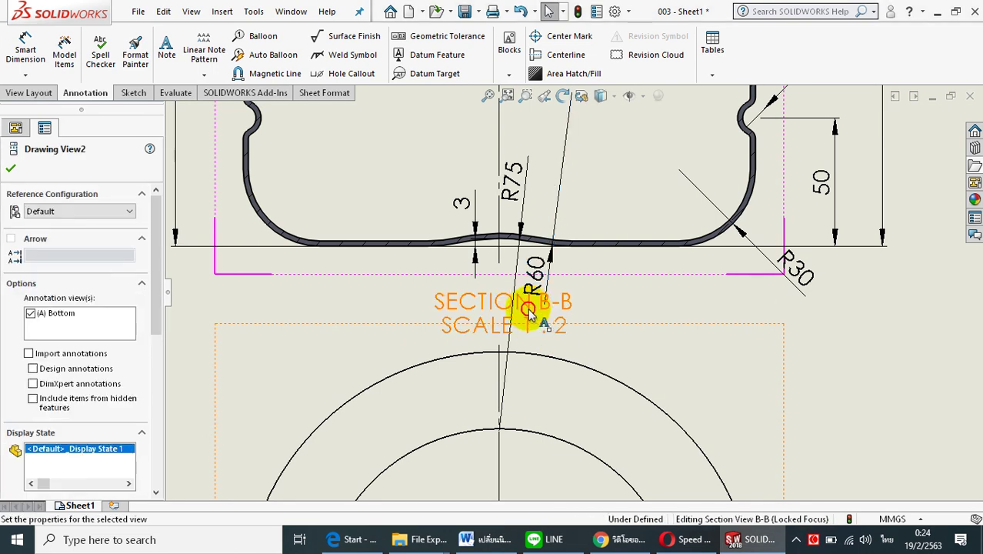
pyautogui.moveTo(531, 312); pyautogui.dragTo(524, 326)
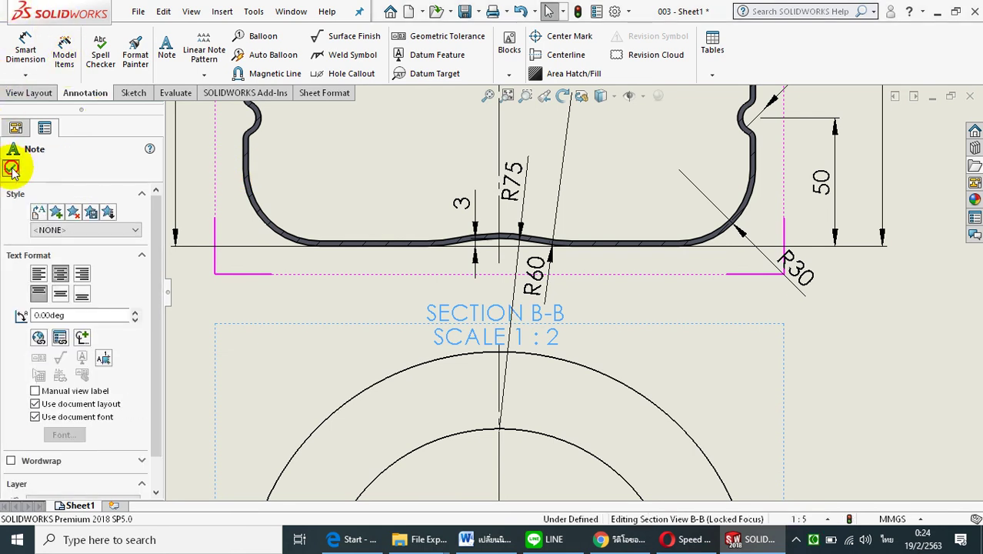
pyautogui.click(11, 168)
pyautogui.scroll(1, 493, 329)
pyautogui.scroll(2, 522, 303)
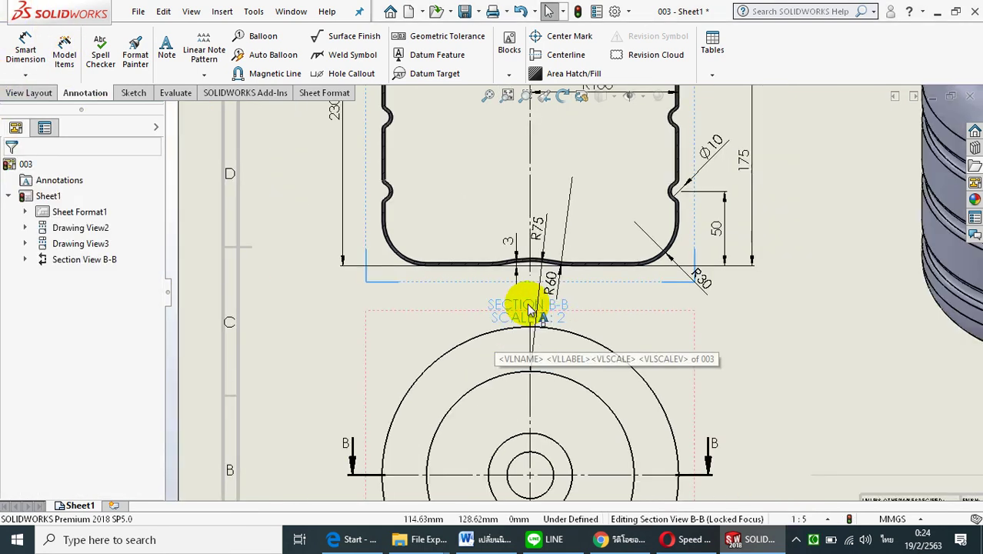
pyautogui.scroll(2, 619, 295)
pyautogui.scroll(1, 676, 316)
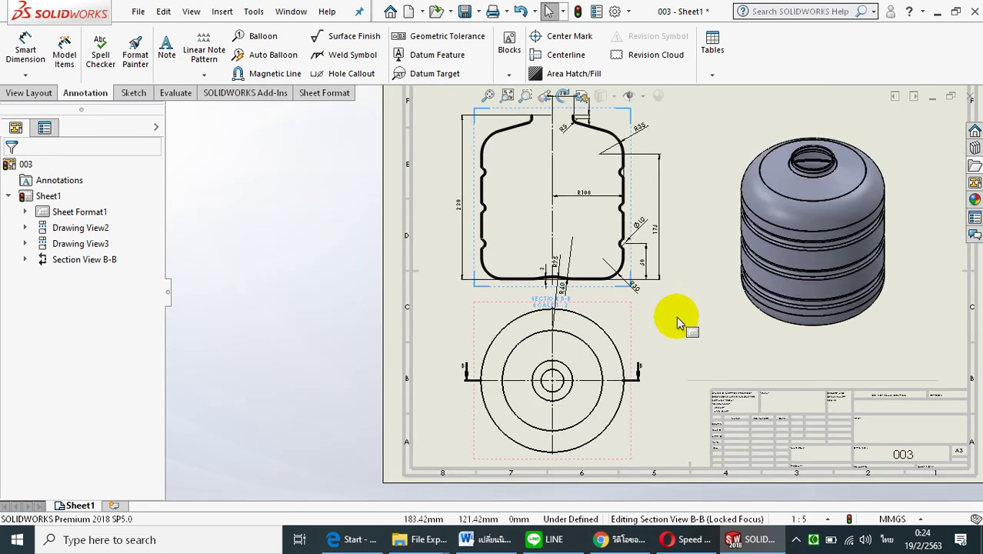
pyautogui.scroll(1, 664, 306)
pyautogui.scroll(1, 666, 297)
pyautogui.scroll(-1, 665, 291)
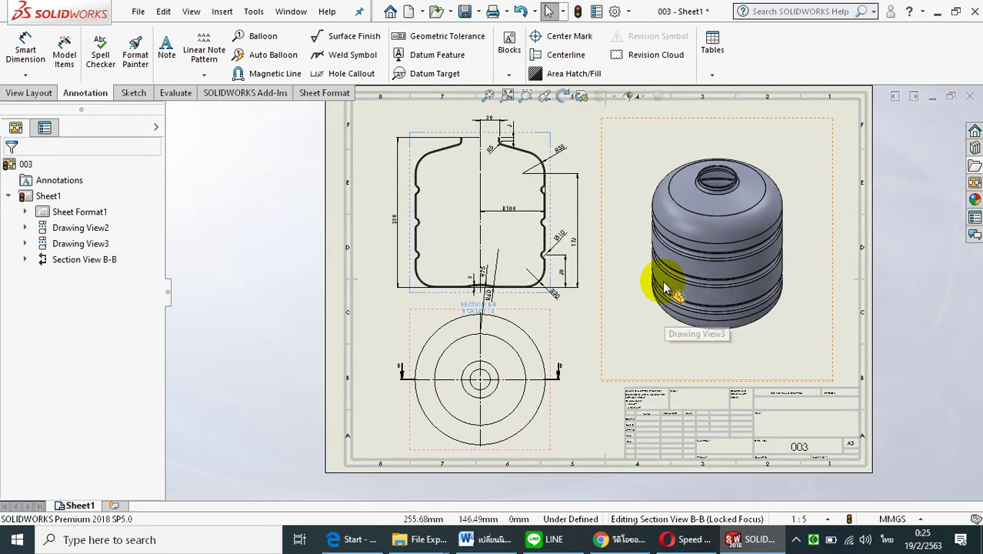